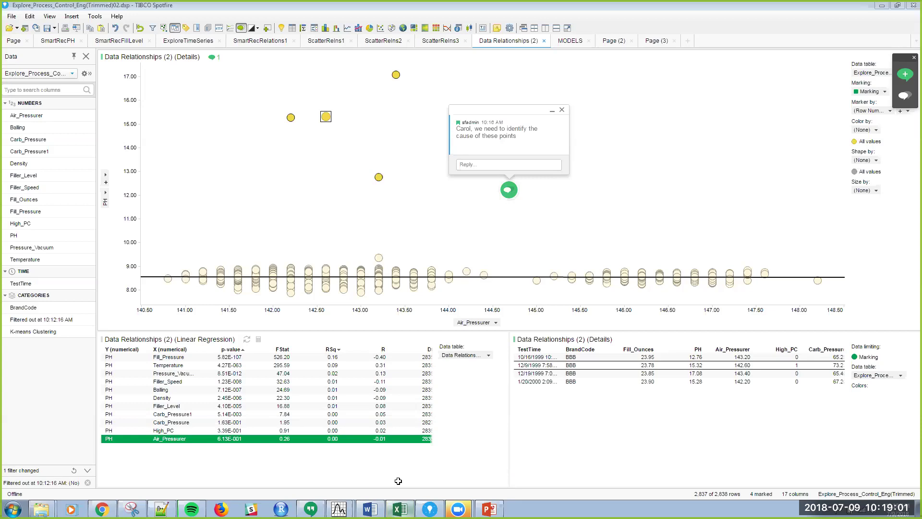
Switch to Excel to view the source workbook
click(401, 509)
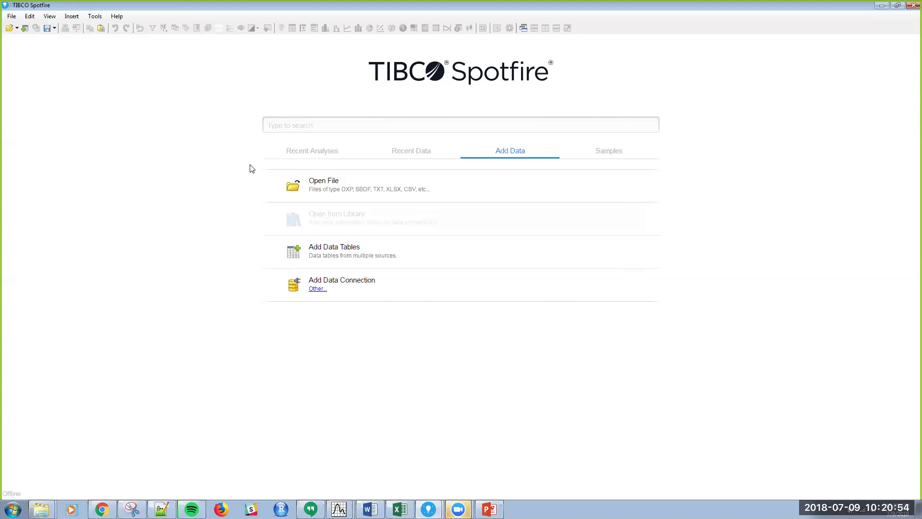
Open the Excel file Explore_Process_Control_Eng(Trimmed) and import its Explore_Process_Control_Eng worksheet with all columns included
click(324, 183)
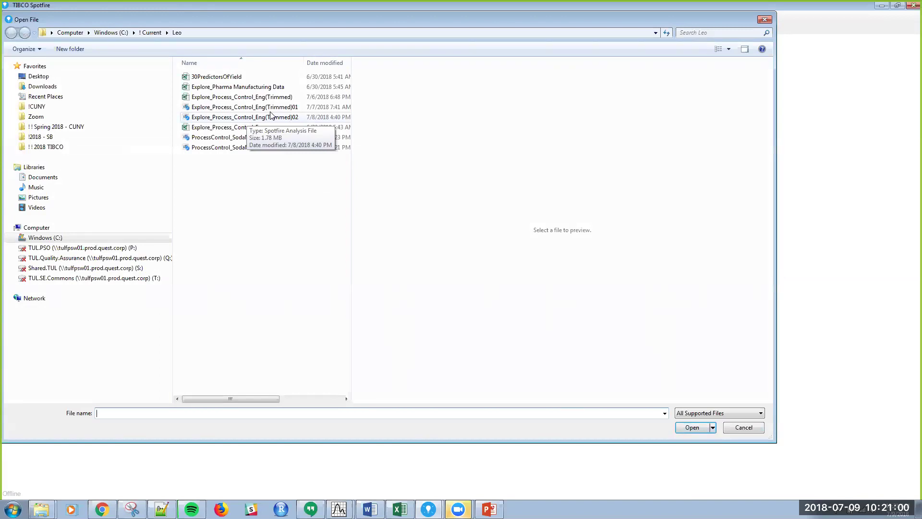
click(238, 98)
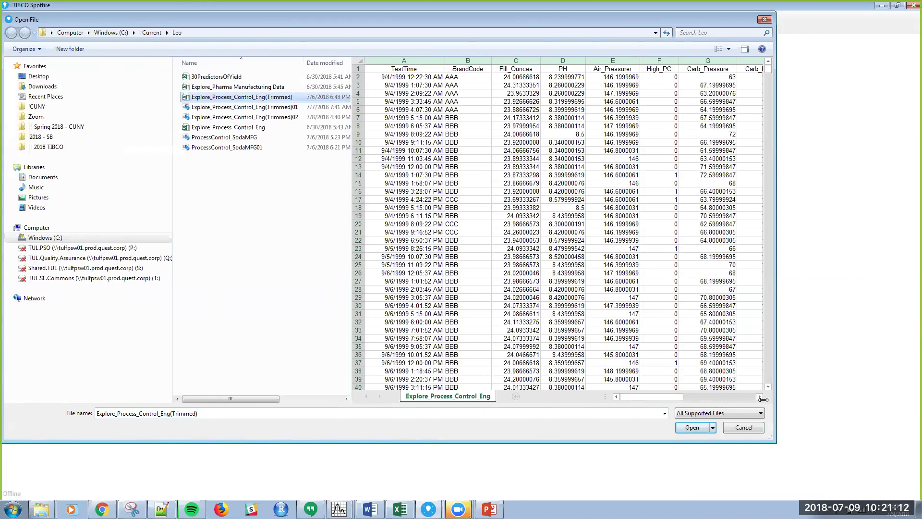
click(694, 429)
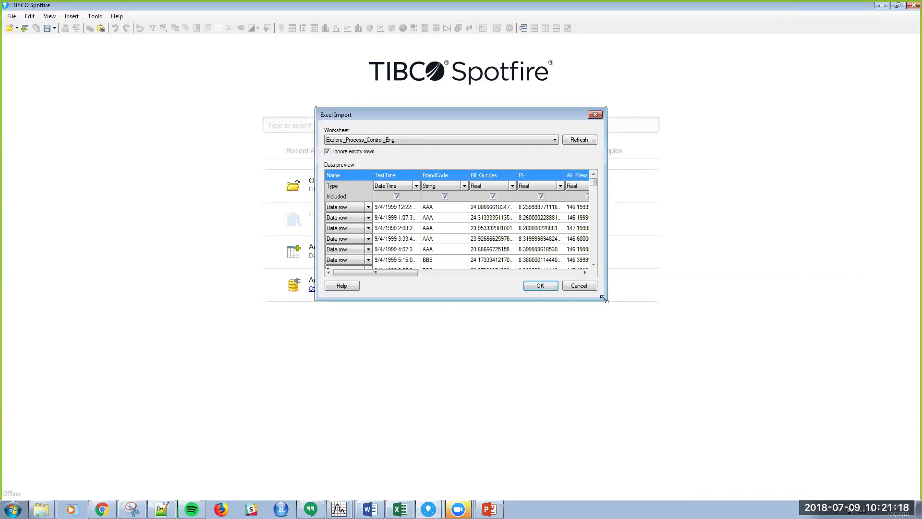
double_click(578, 119)
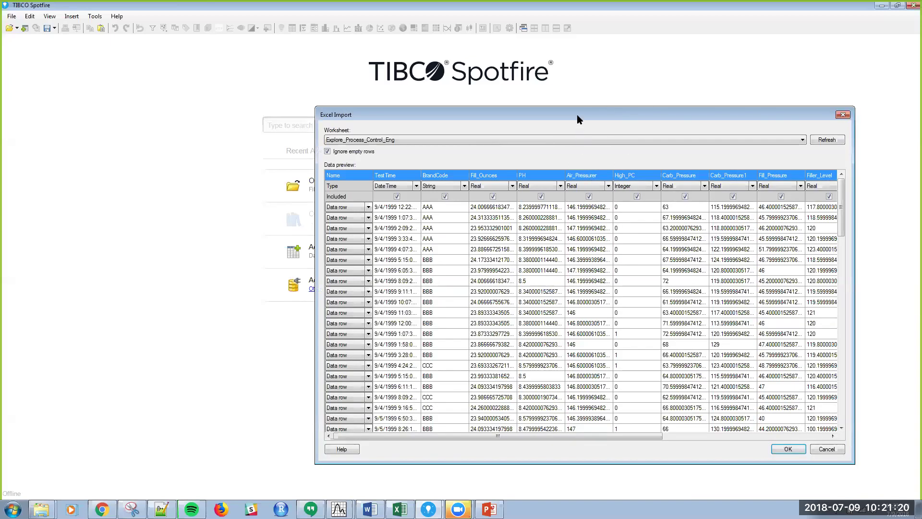
drag(576, 115, 344, 76)
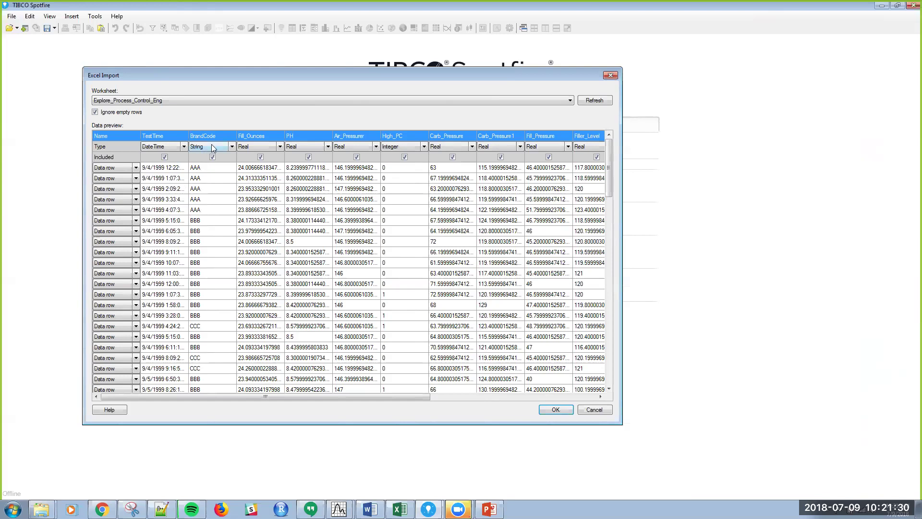
click(556, 409)
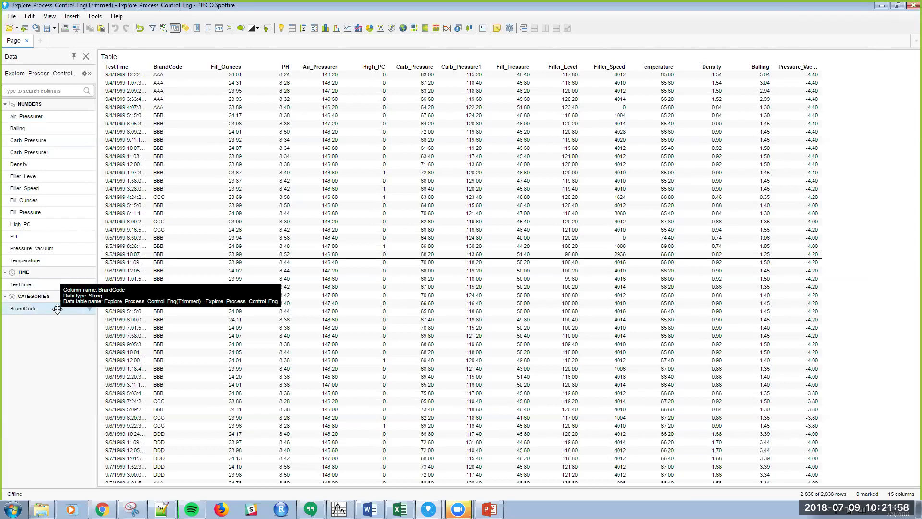
Show the BrandCode column's filter and examine the brand codes it offers
click(89, 310)
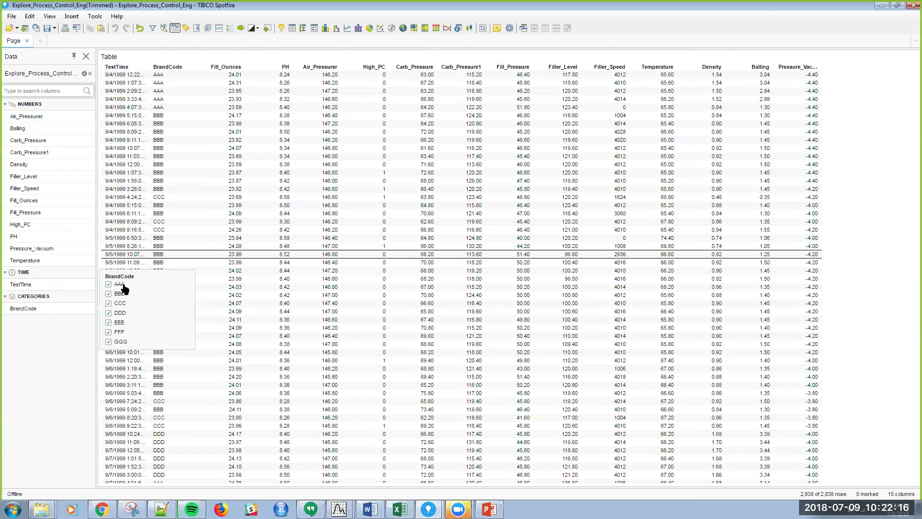
click(148, 133)
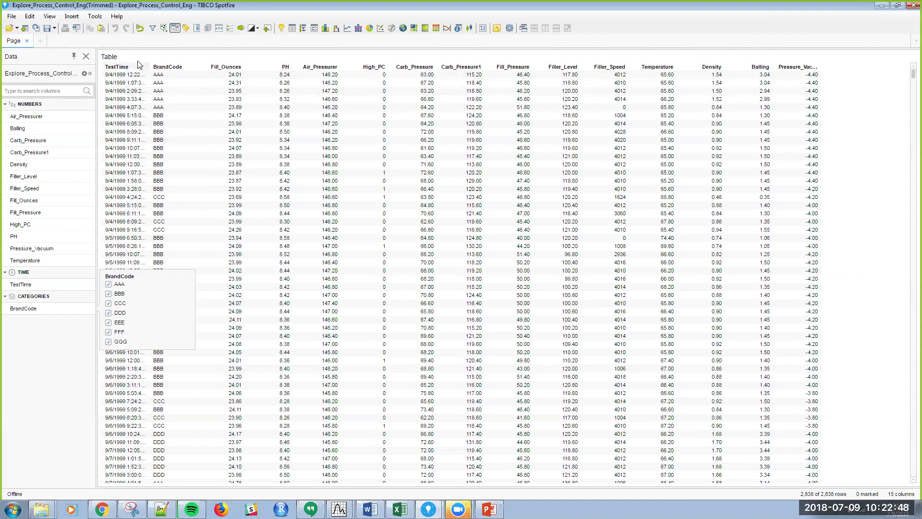
Add a new page and request recommended visualizations for the PH and BrandCode columns
click(38, 42)
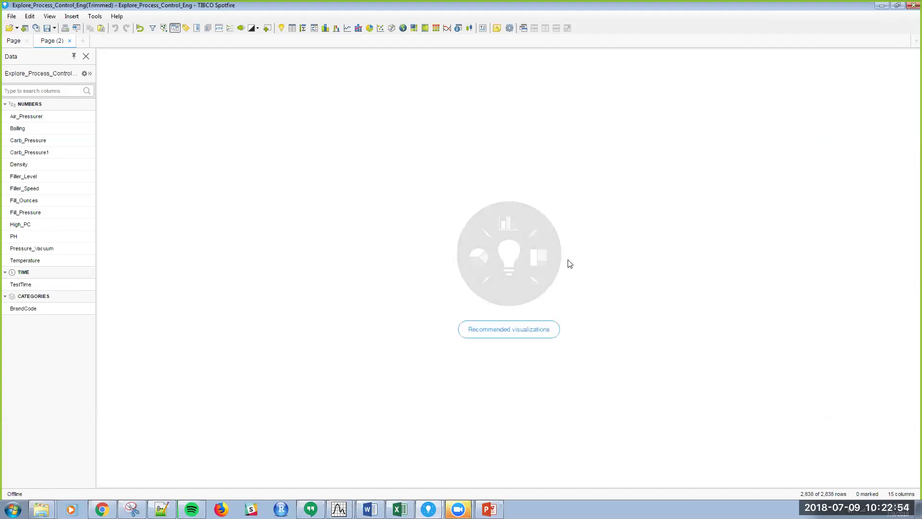
click(521, 330)
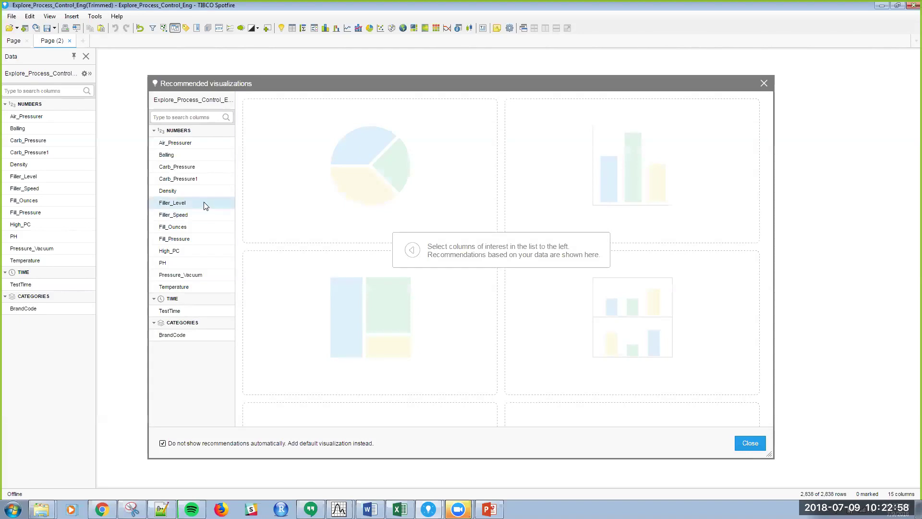
click(177, 263)
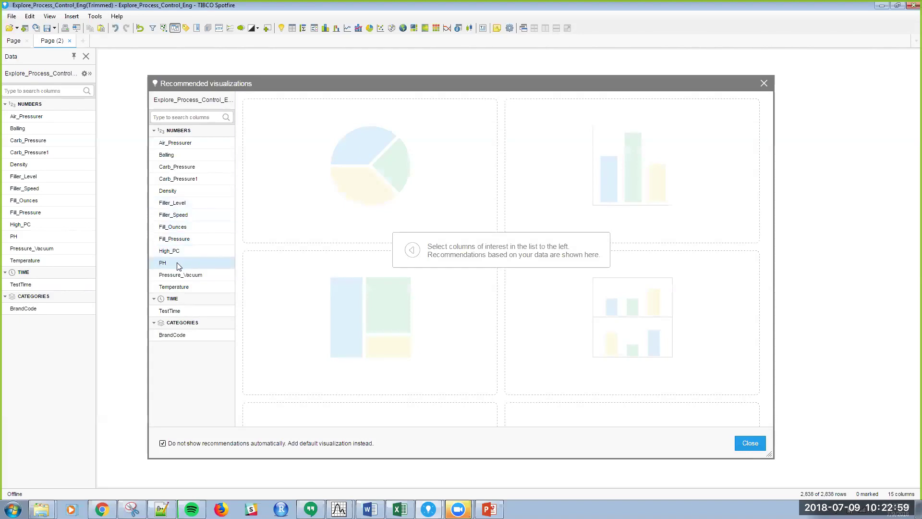
click(191, 338)
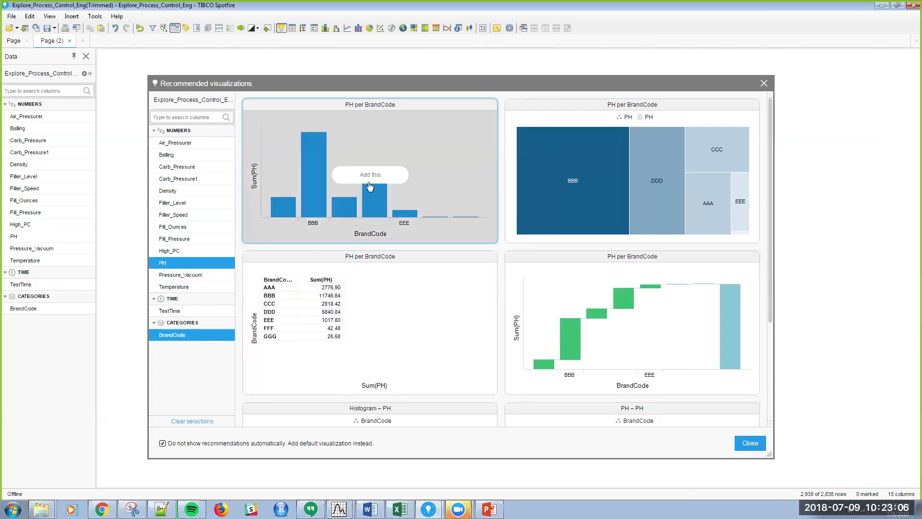
Add two PH per BrandCode bar charts and the PH per BrandCode cross table, and review the remaining recommendations
click(369, 175)
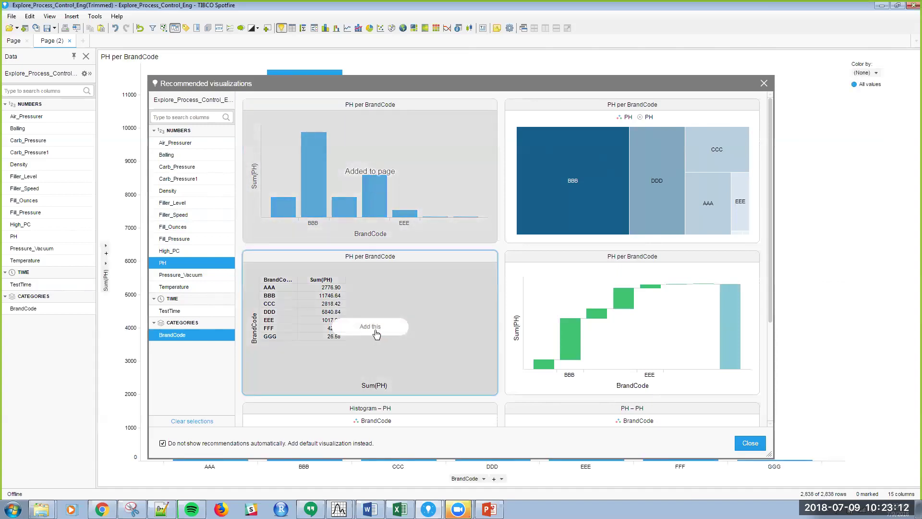
click(377, 333)
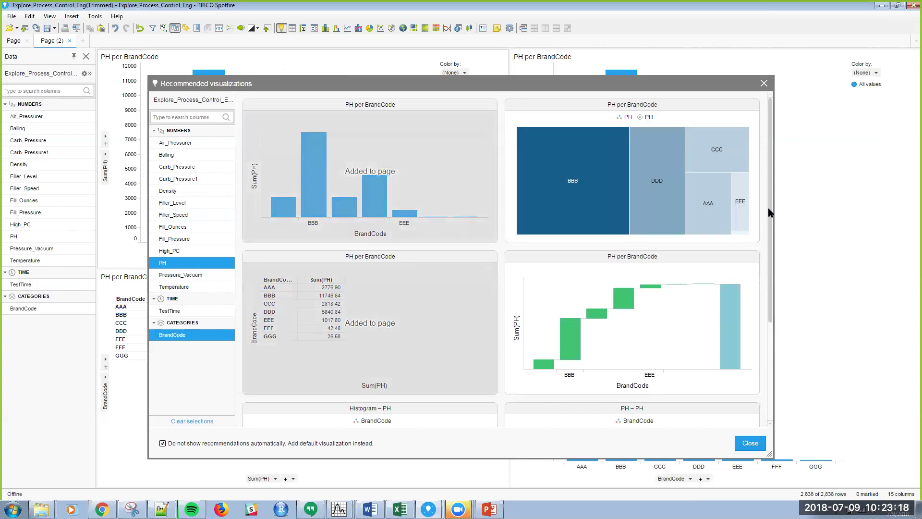
scroll(776, 234, down, 3)
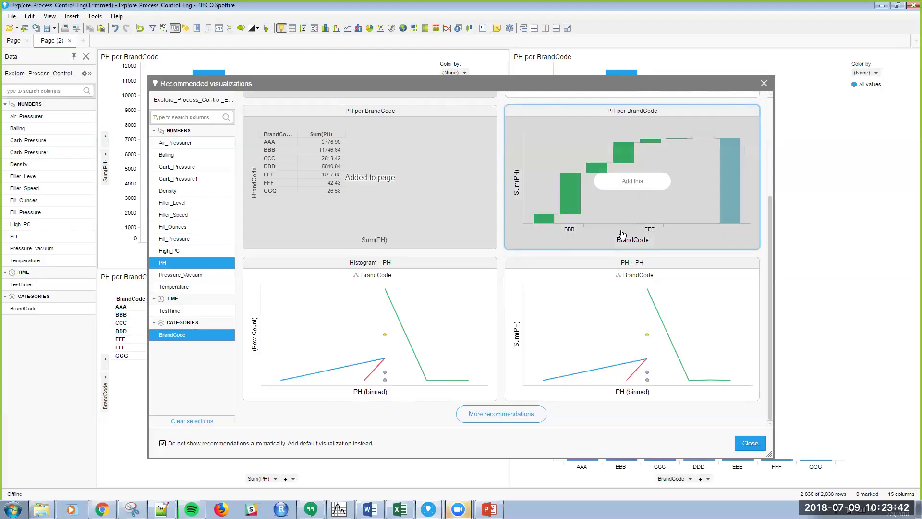
mouse_move(566, 273)
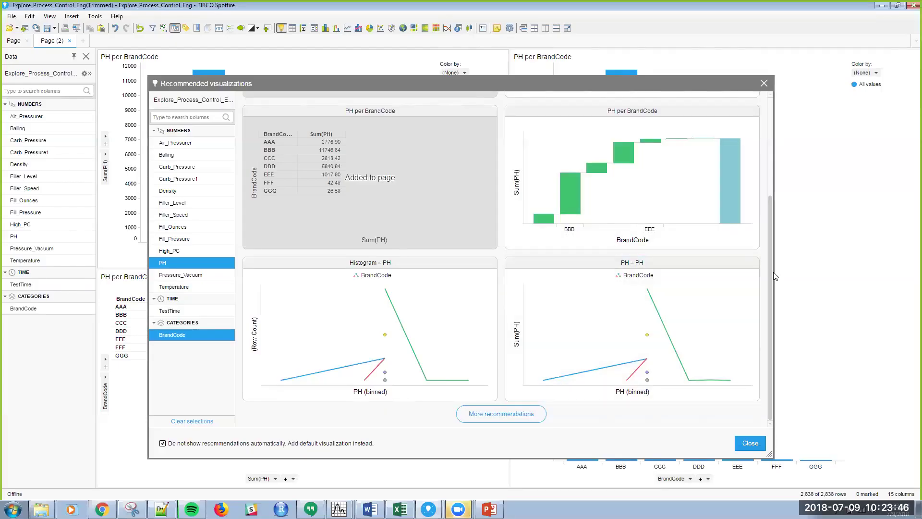
drag(771, 218, 772, 258)
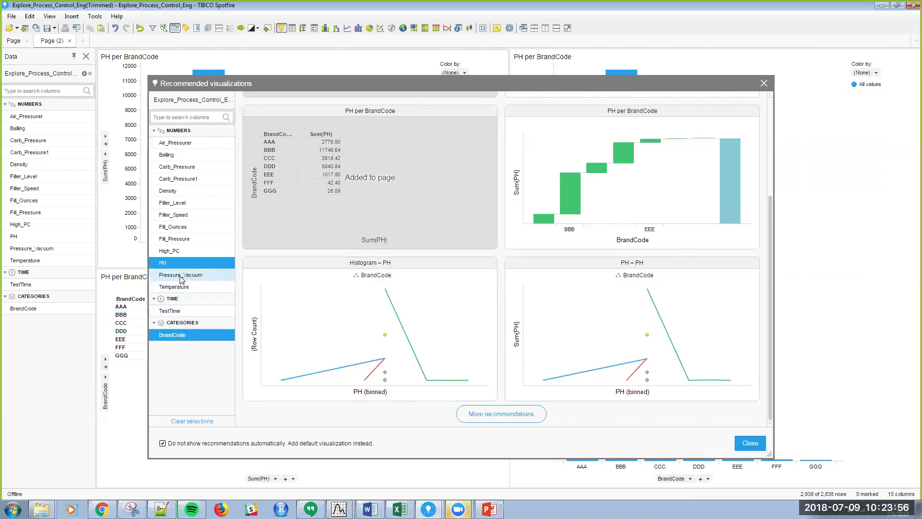
Add the recommended PH – TestTime line chart to the page and close the recommendations
click(184, 313)
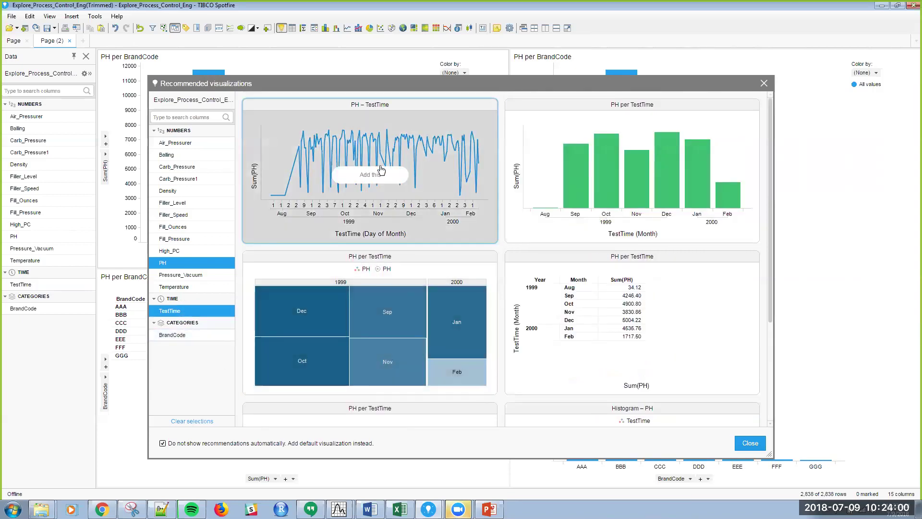
click(362, 179)
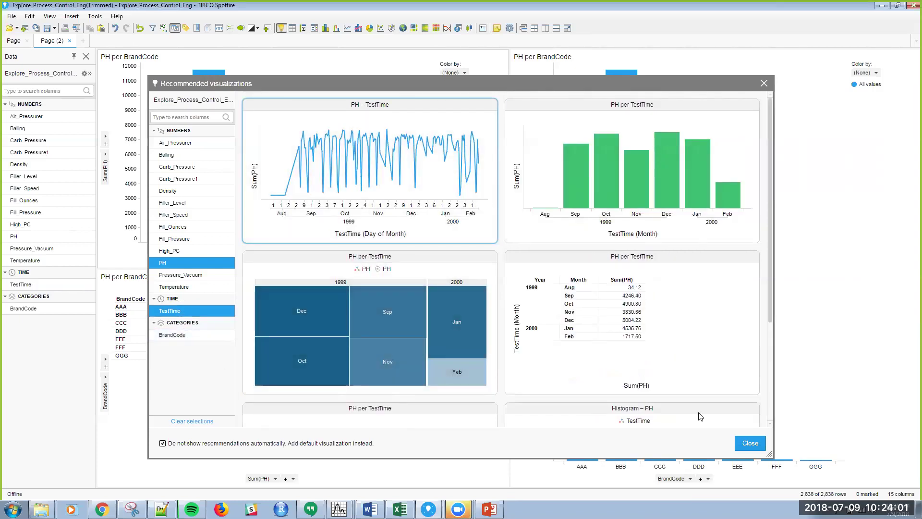
click(750, 444)
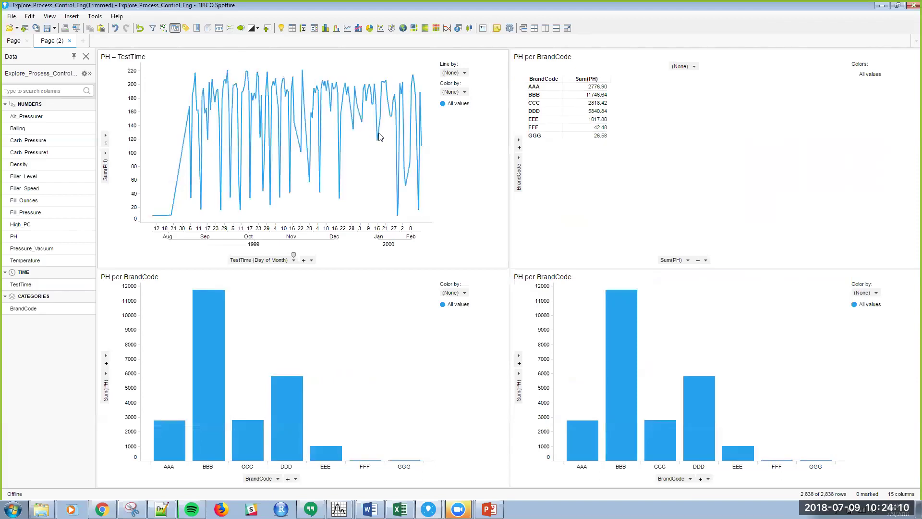
Set the aggregation of PH on the line chart's value axis to (None)
click(105, 154)
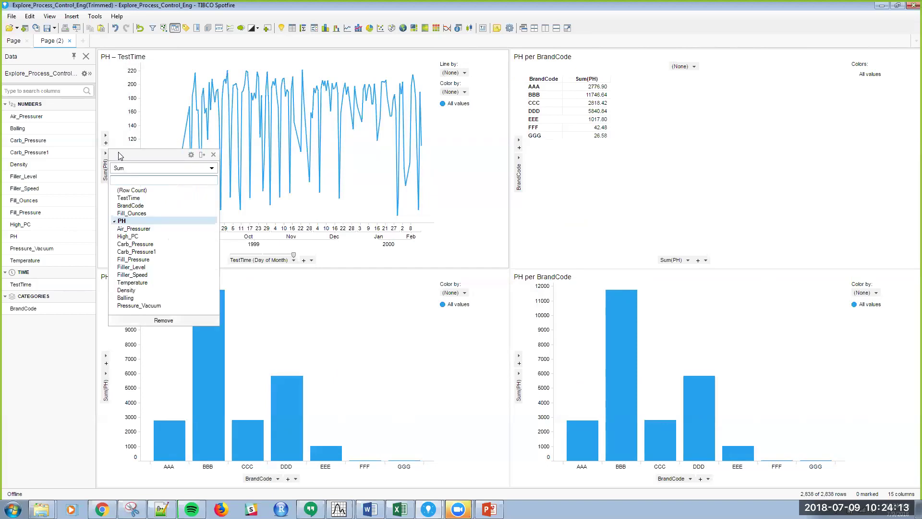
click(212, 168)
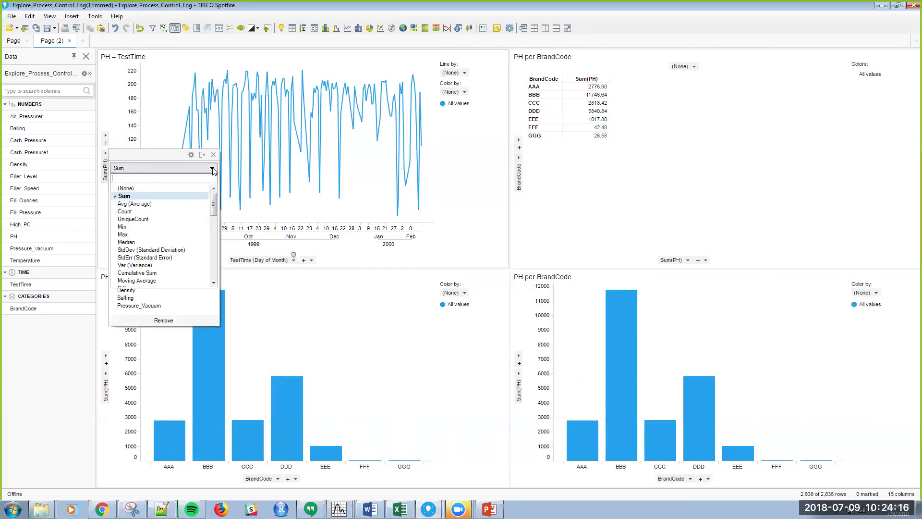
click(190, 189)
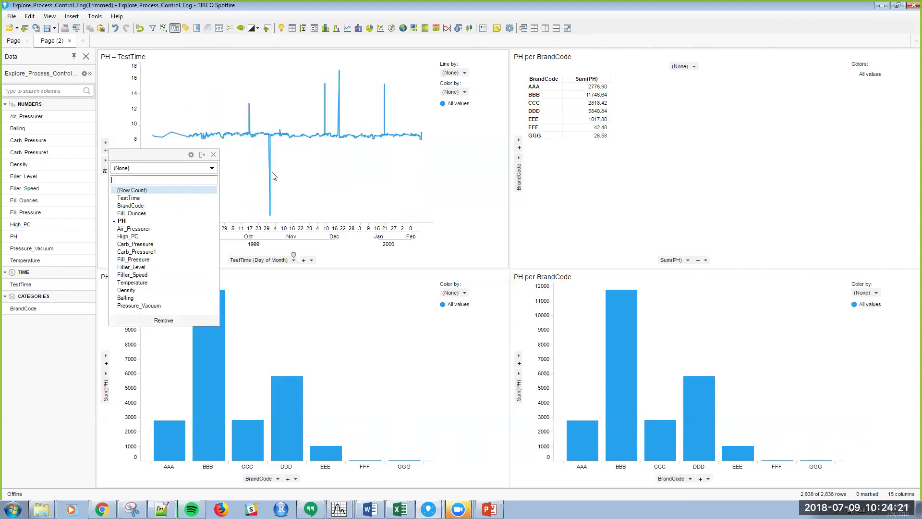
click(379, 164)
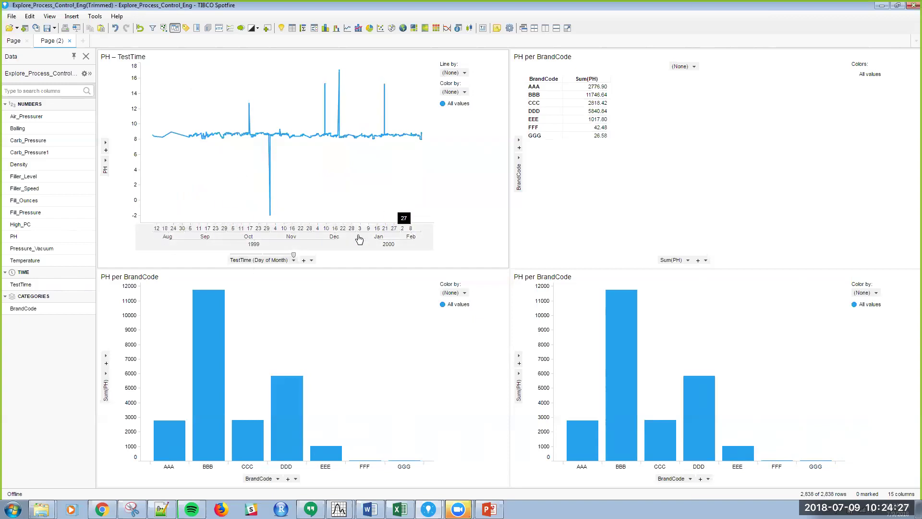
Set the line chart's horizontal axis to the plain TestTime values without a date hierarchy
click(294, 260)
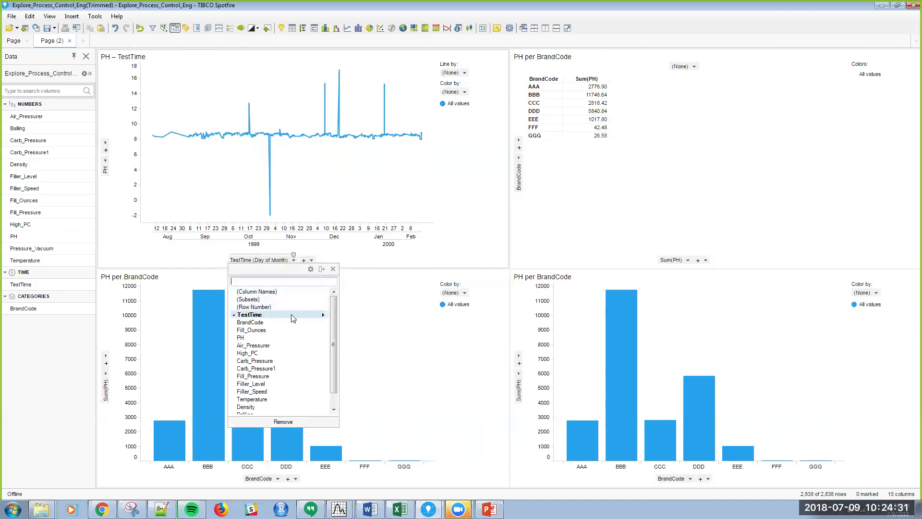
mouse_move(294, 316)
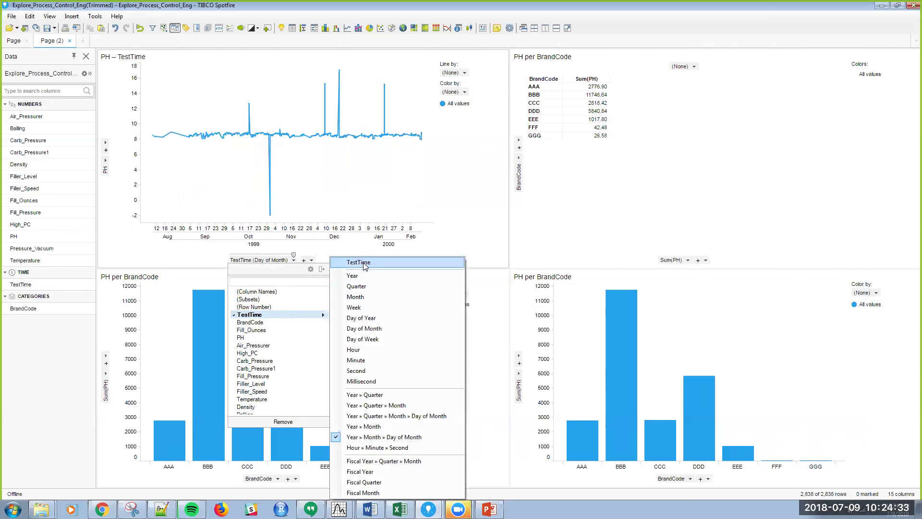
click(344, 265)
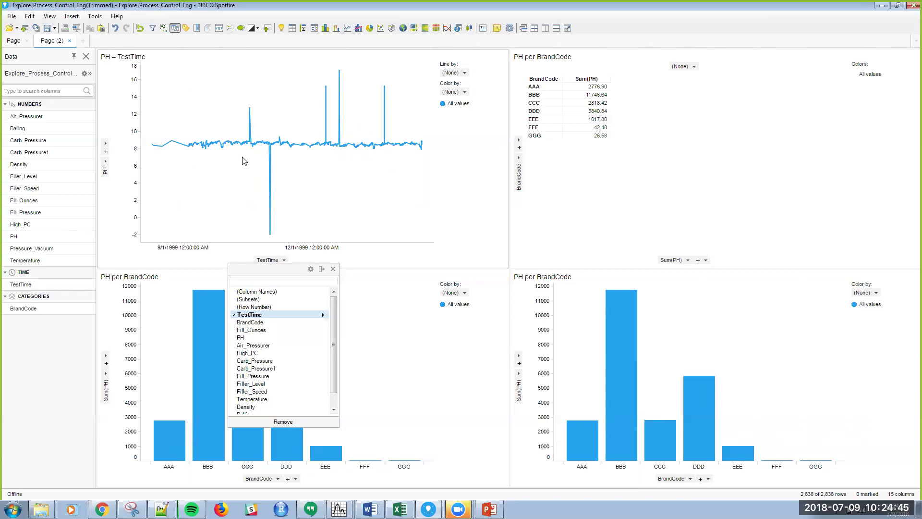
Switch to the Excel workbook, examine the TestTime entries in A2:A19, and return to Spotfire
click(400, 509)
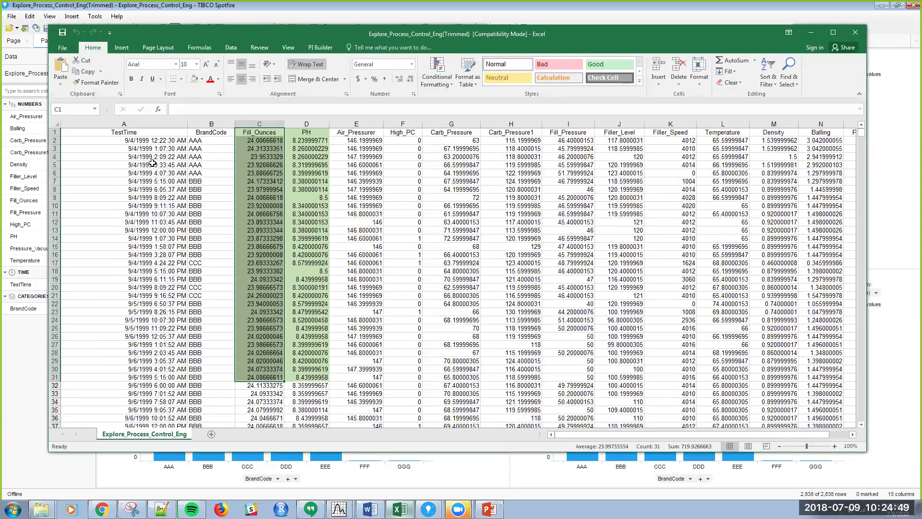
drag(146, 139, 151, 272)
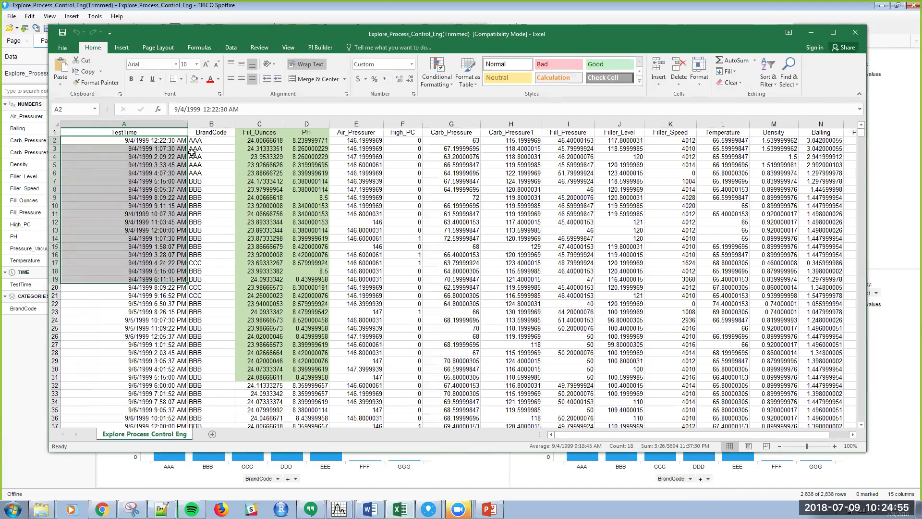
click(809, 32)
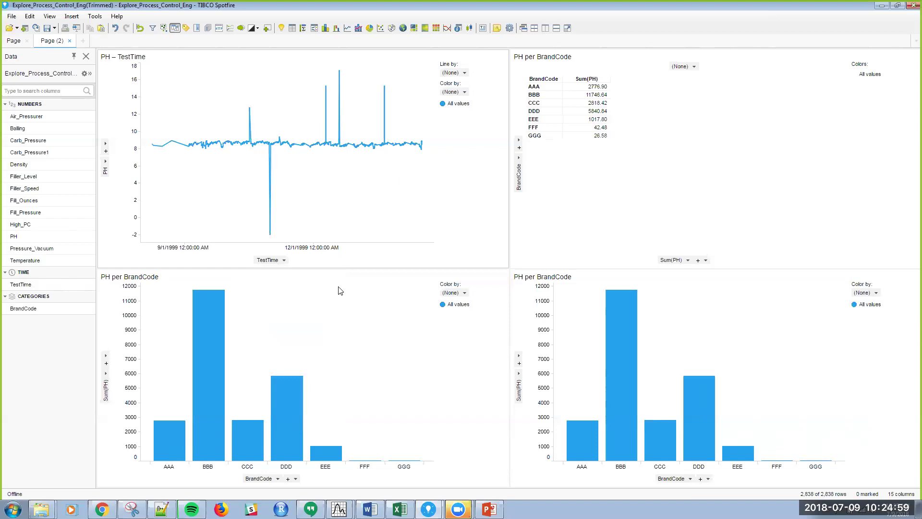
Set the aggregation of PH to Median in the PH per BrandCode bar chart below the line chart
click(106, 376)
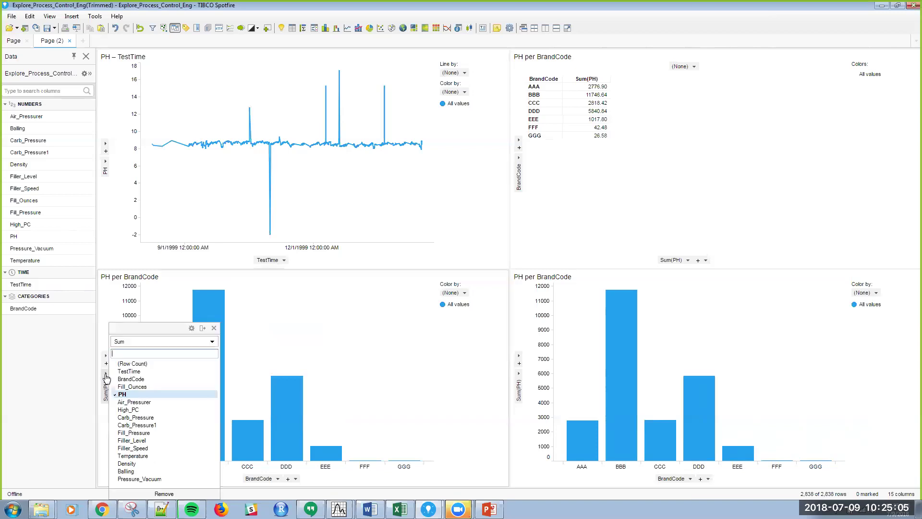
click(181, 342)
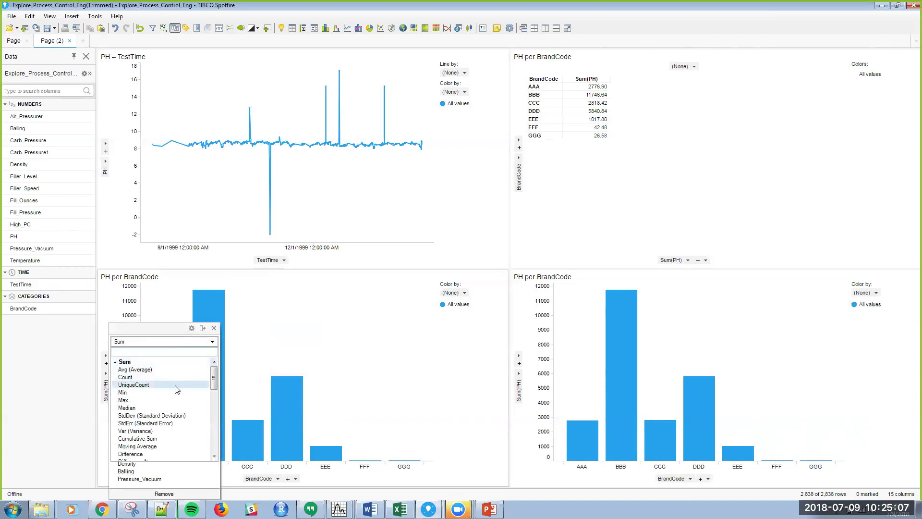
click(180, 408)
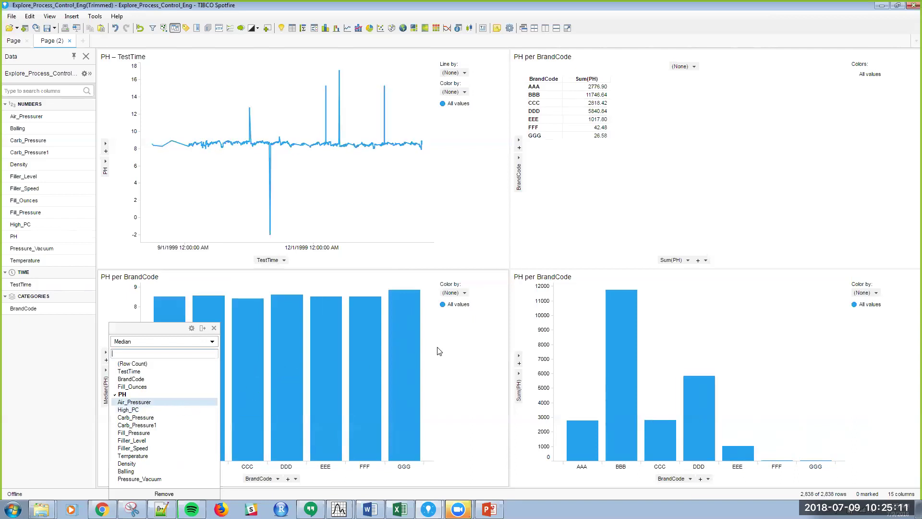
click(455, 391)
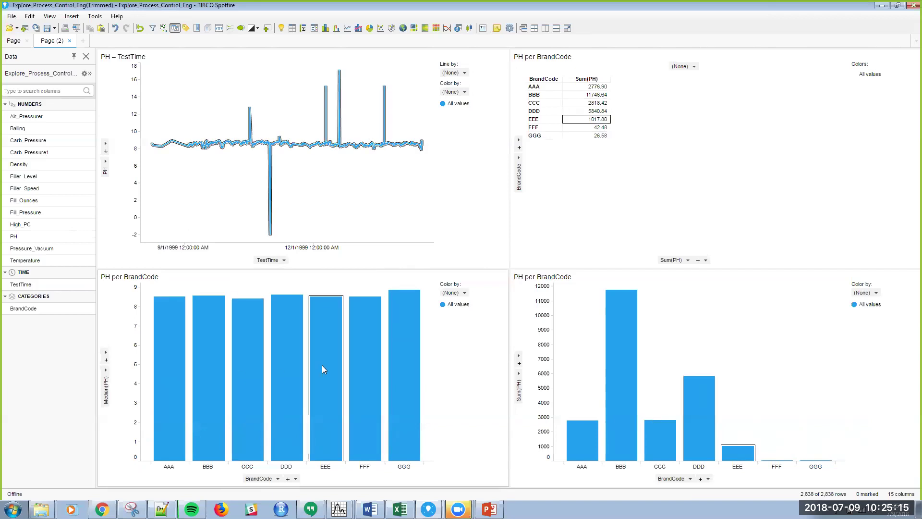
Set the value axis range of the Median(PH) per BrandCode bar chart to a minimum of 8 and a maximum of 9
mouse_move(323, 367)
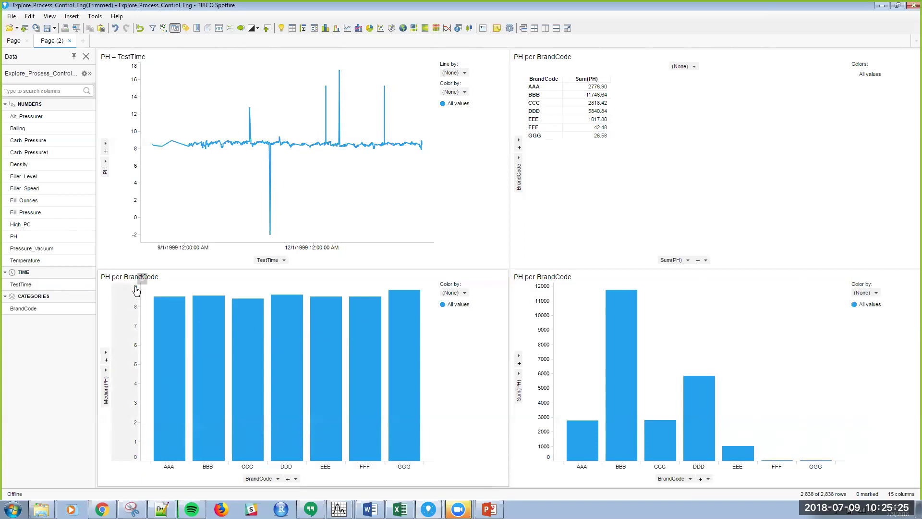
click(479, 277)
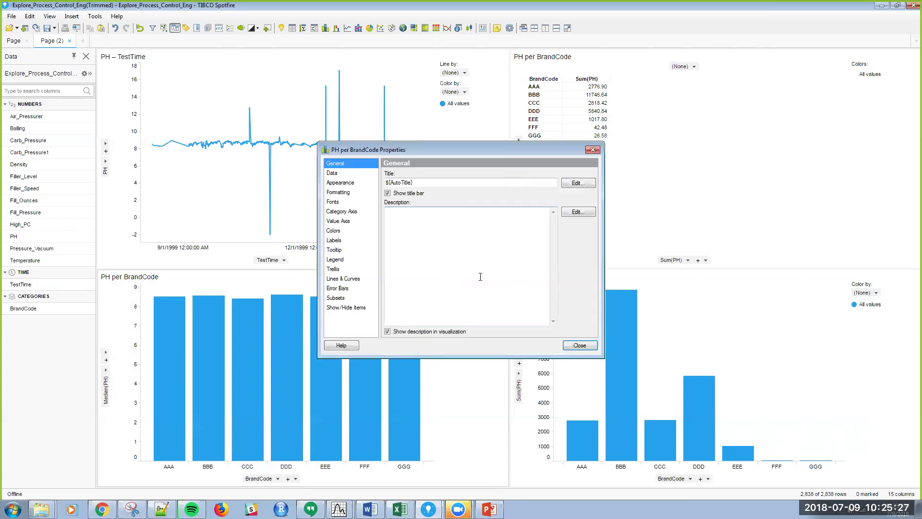
click(342, 221)
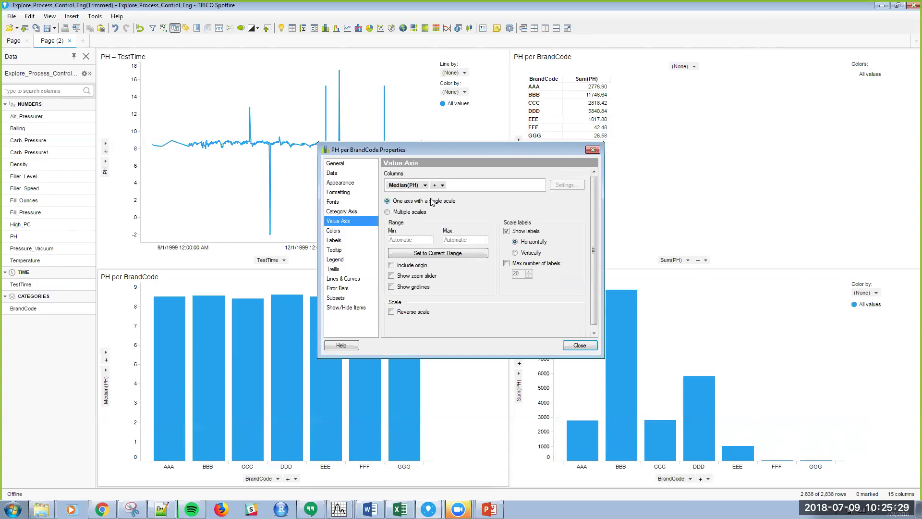
click(412, 239)
text(8)
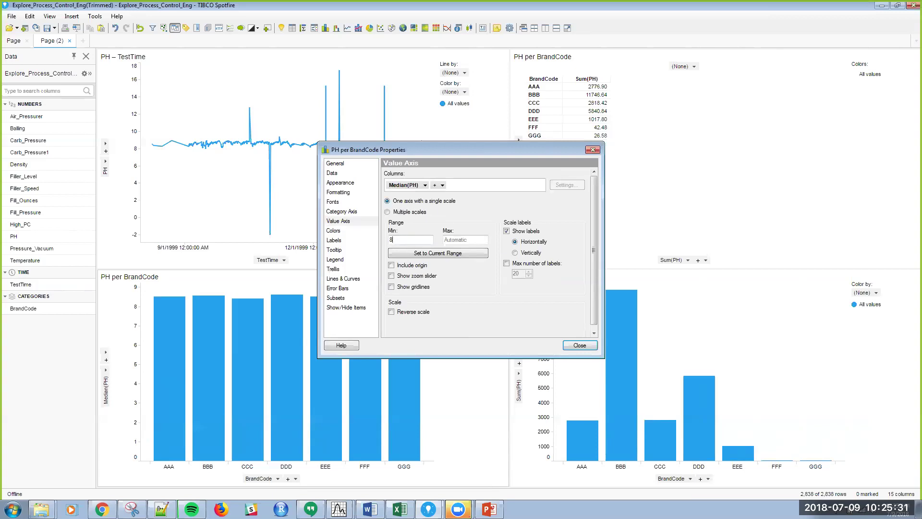
key(Tab)
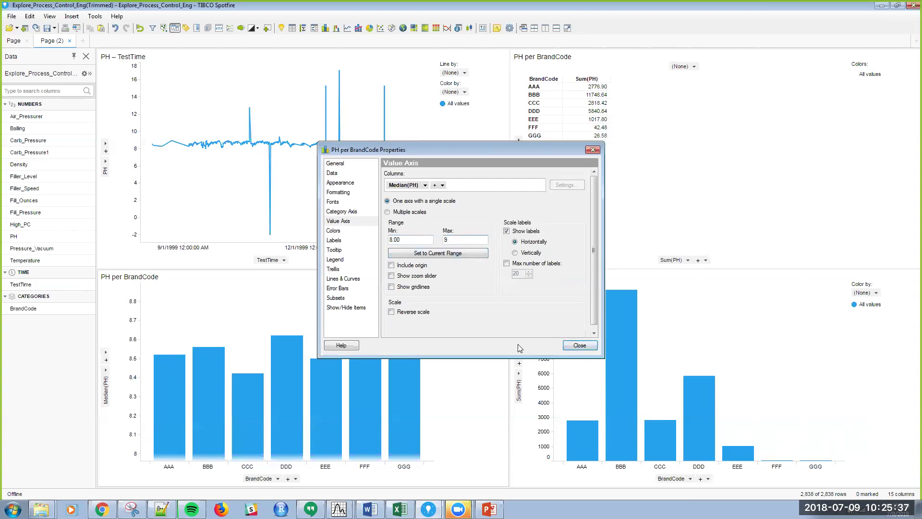
click(578, 346)
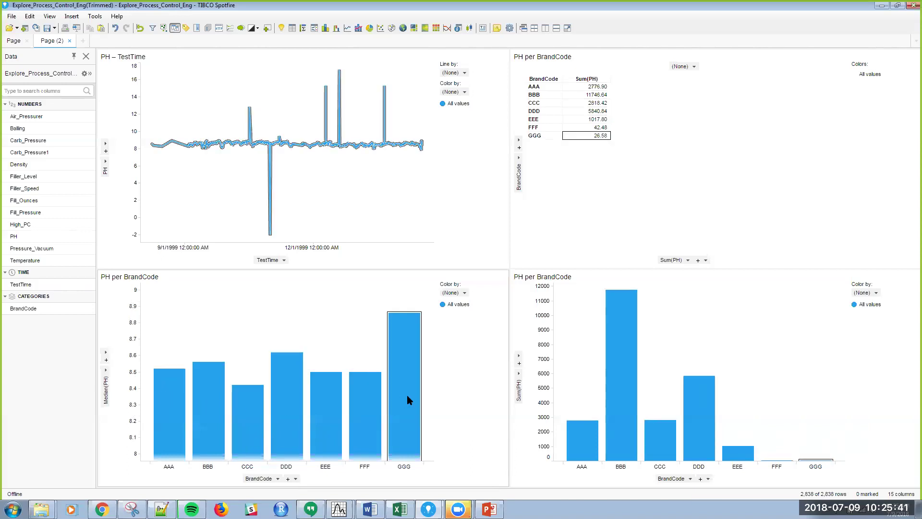
Change the cell values aggregation of PH to Median in the PH per BrandCode cross table
mouse_move(408, 396)
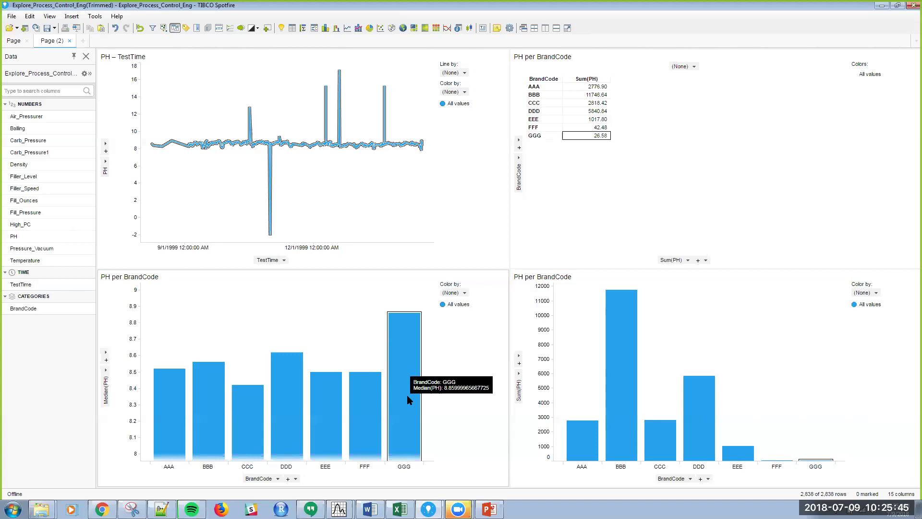
mouse_move(363, 411)
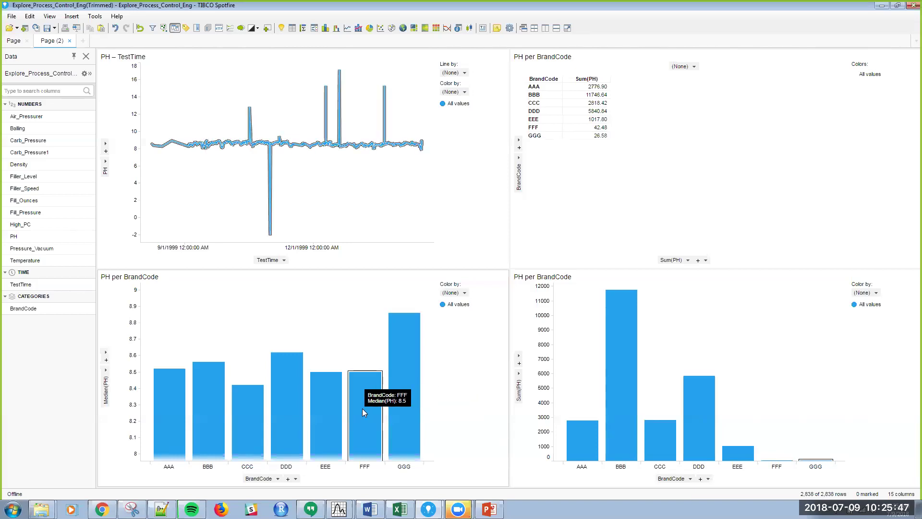
mouse_move(239, 418)
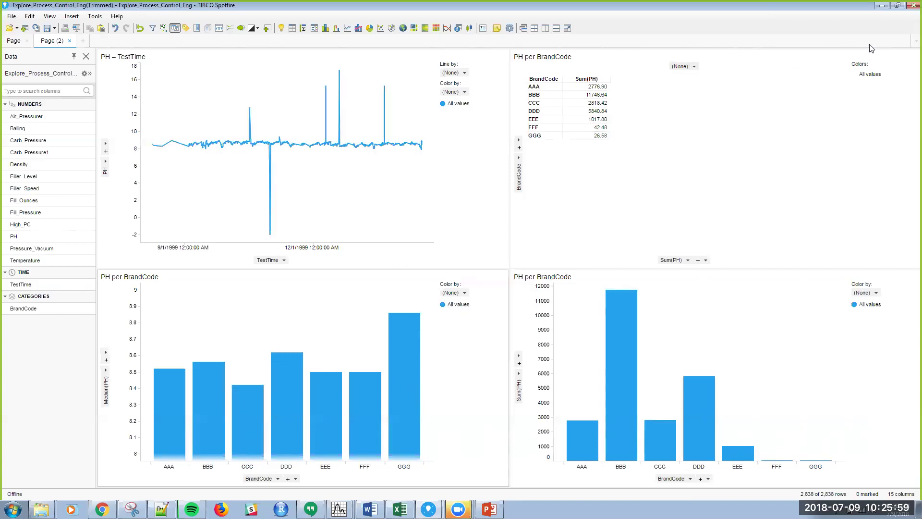
click(891, 57)
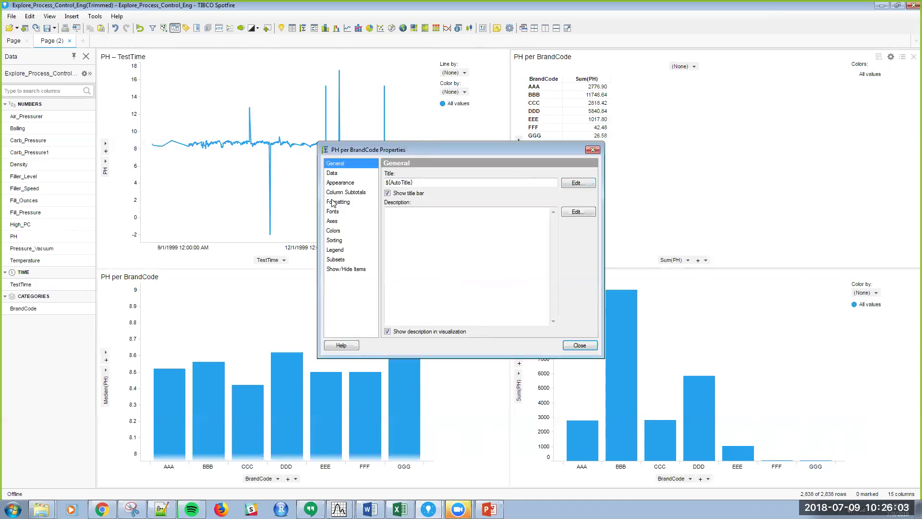
click(336, 174)
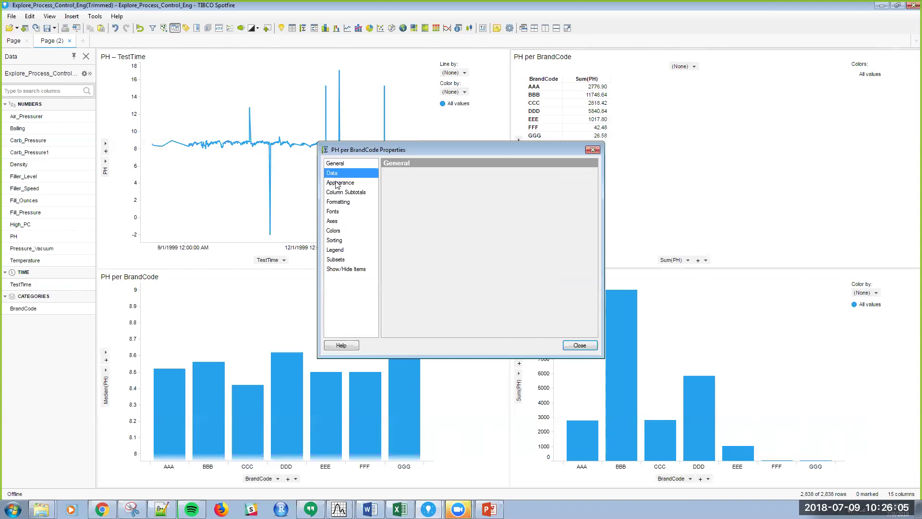
click(336, 222)
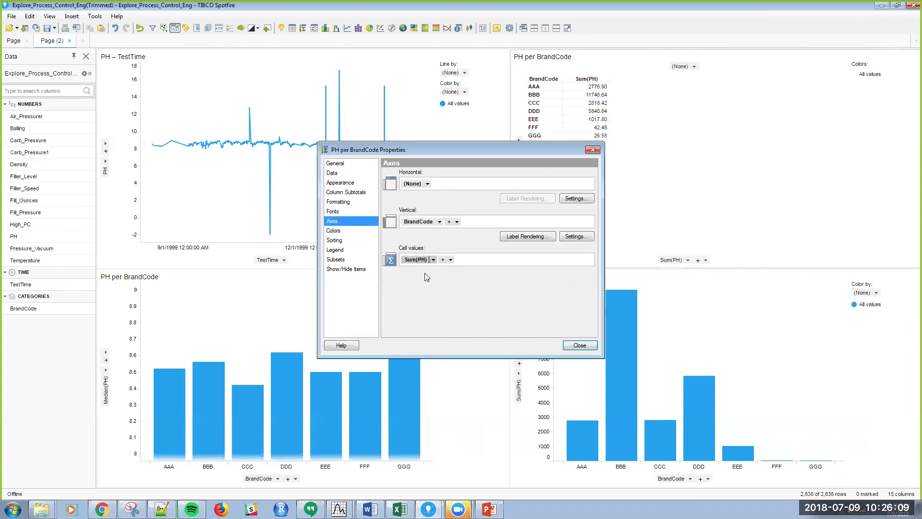
click(433, 260)
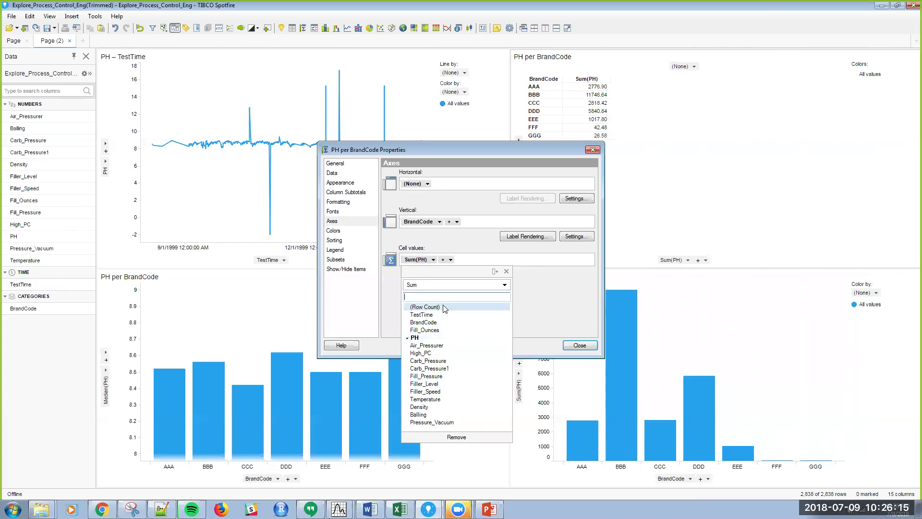
click(440, 285)
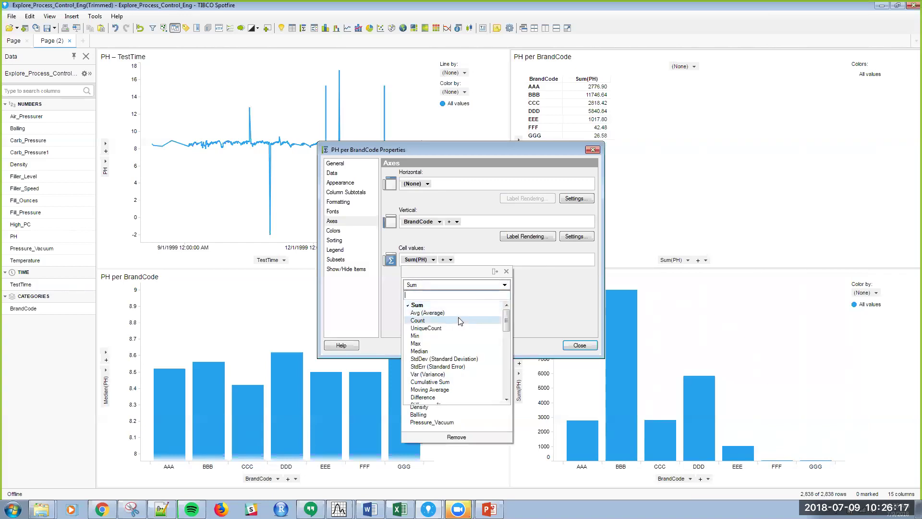
drag(507, 312, 454, 294)
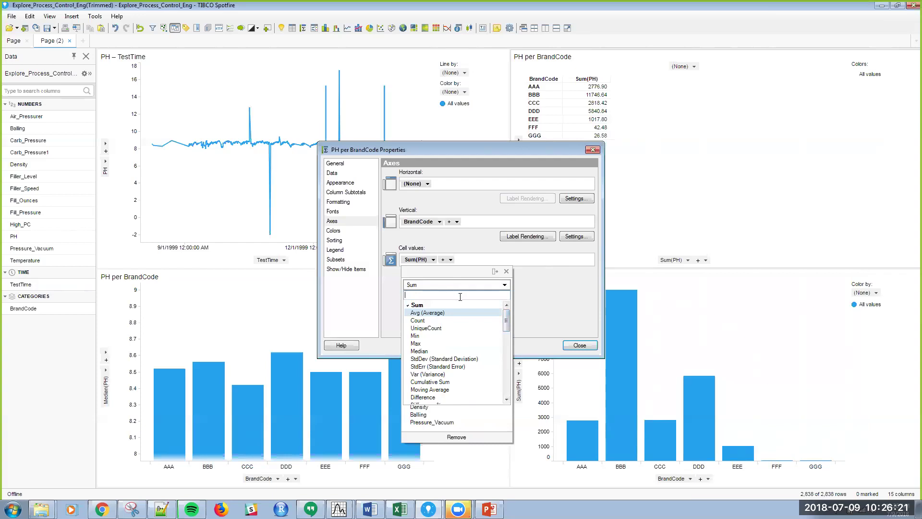
click(445, 351)
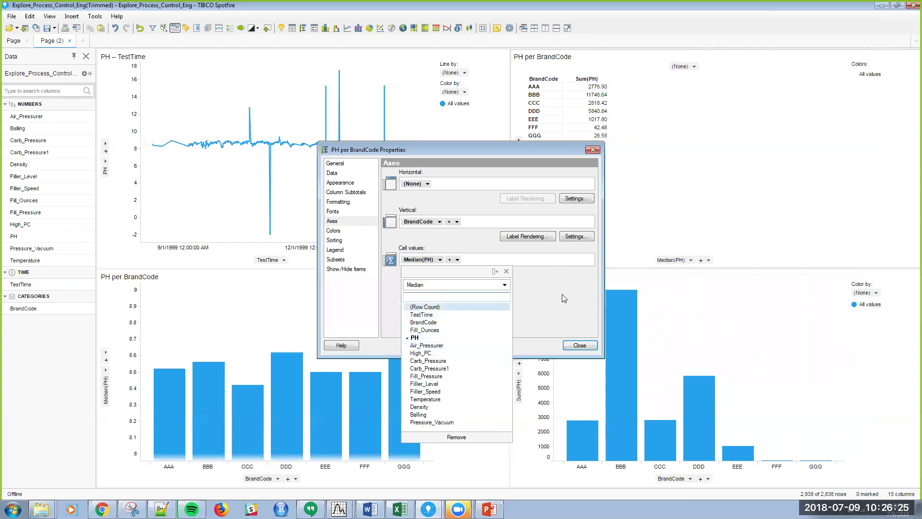
click(568, 341)
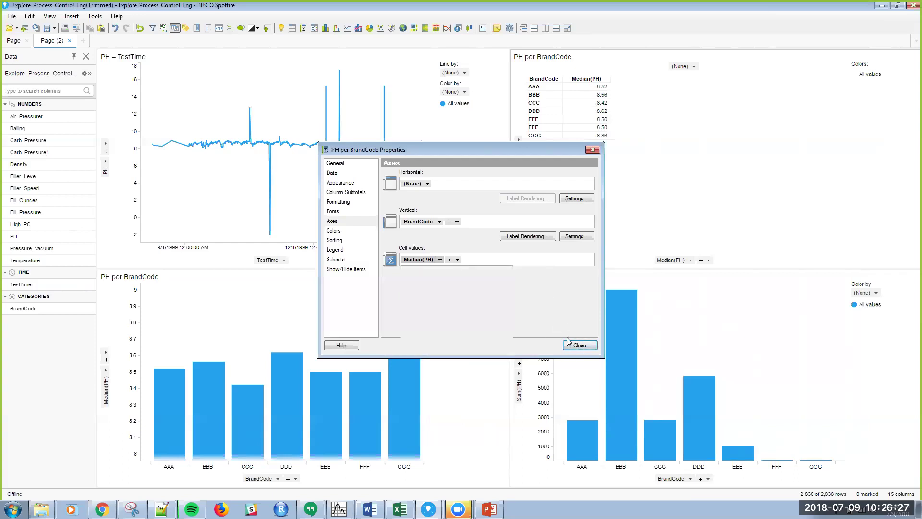
click(571, 344)
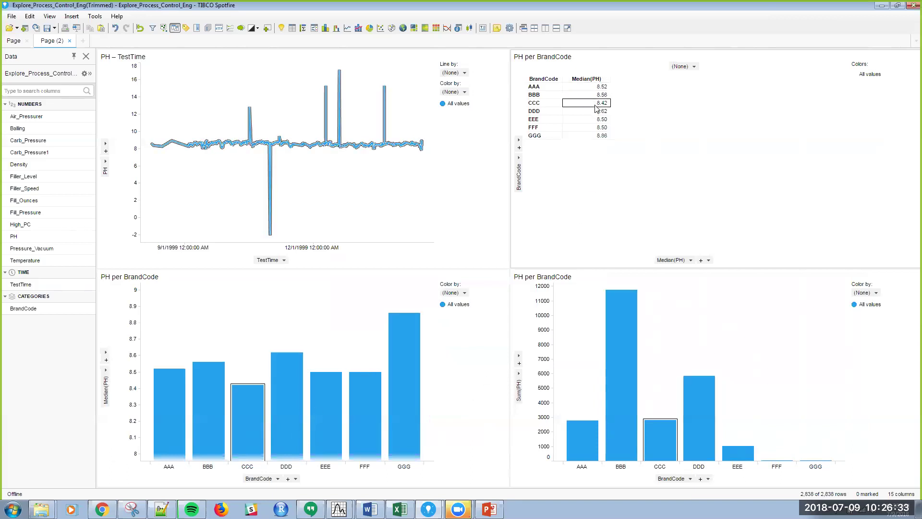
Switch the Sum(PH) per BrandCode bar chart to a scatter plot
right_click(398, 343)
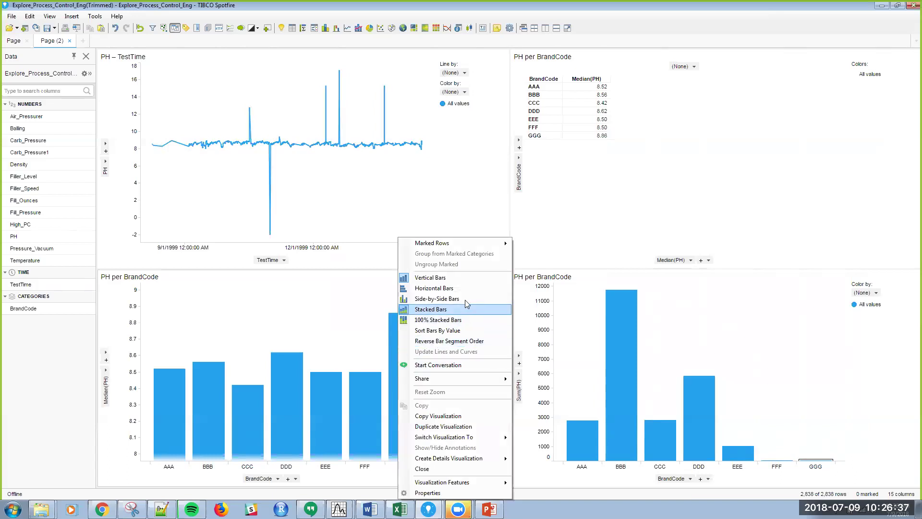
click(663, 202)
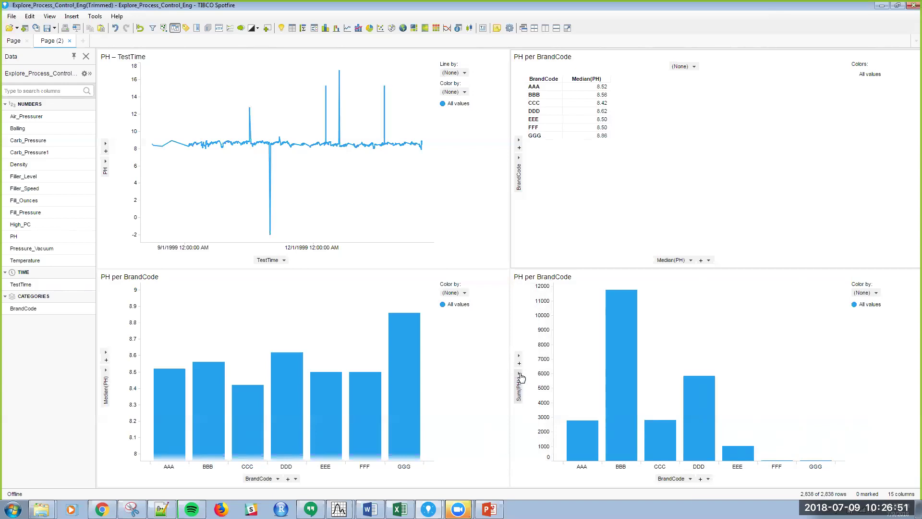
right_click(746, 313)
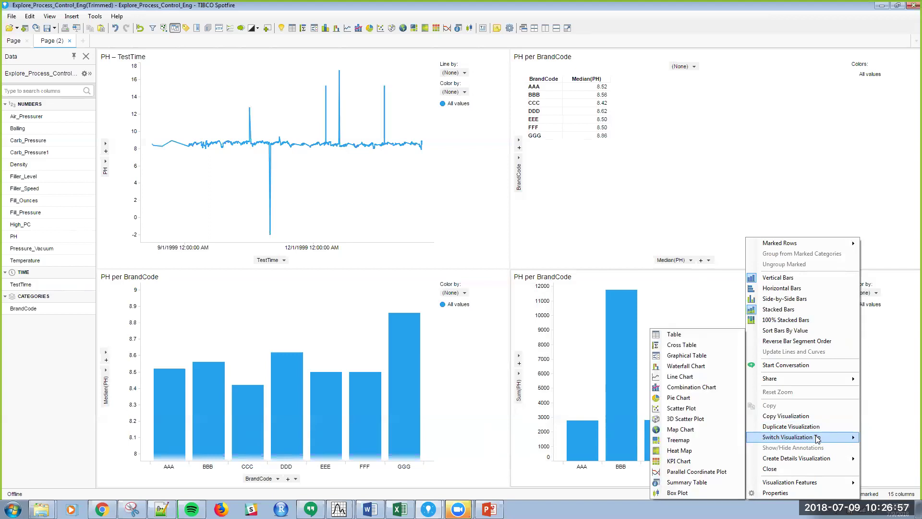
click(694, 409)
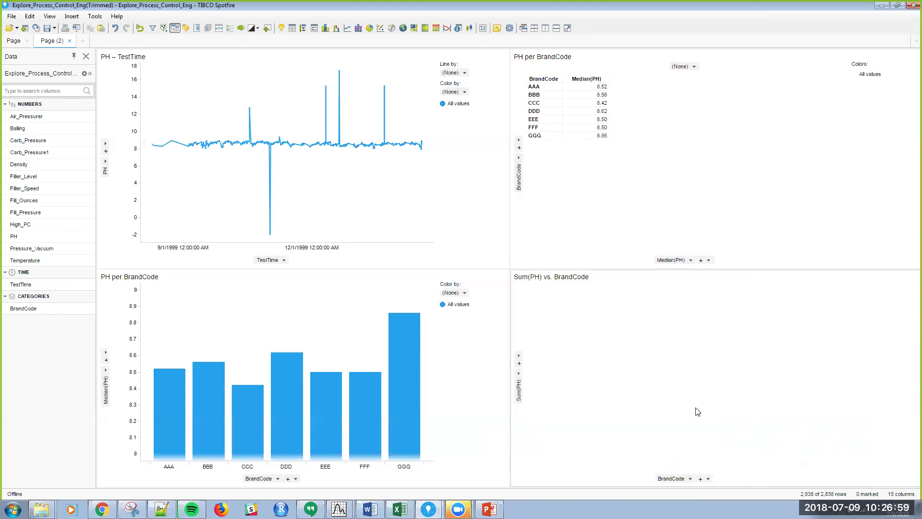
Set the aggregation of PH to (None) on the scatter plot's vertical axis
click(519, 375)
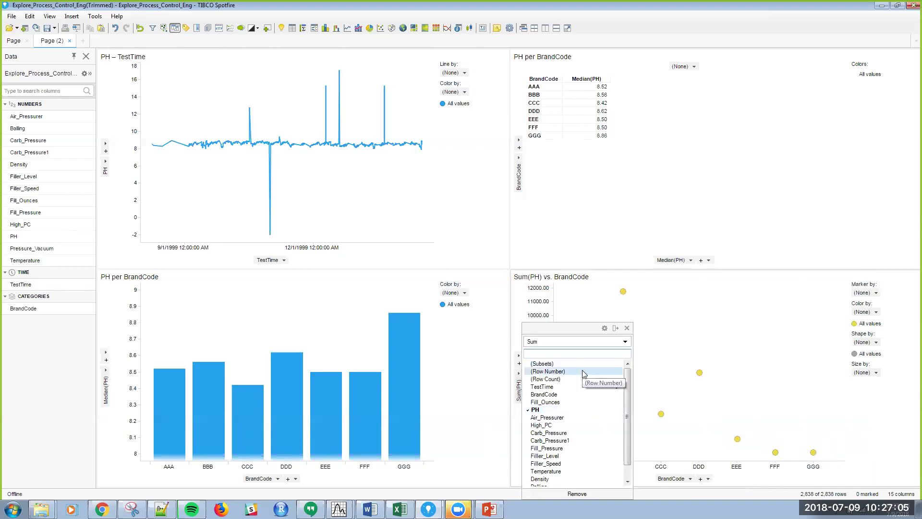
click(583, 341)
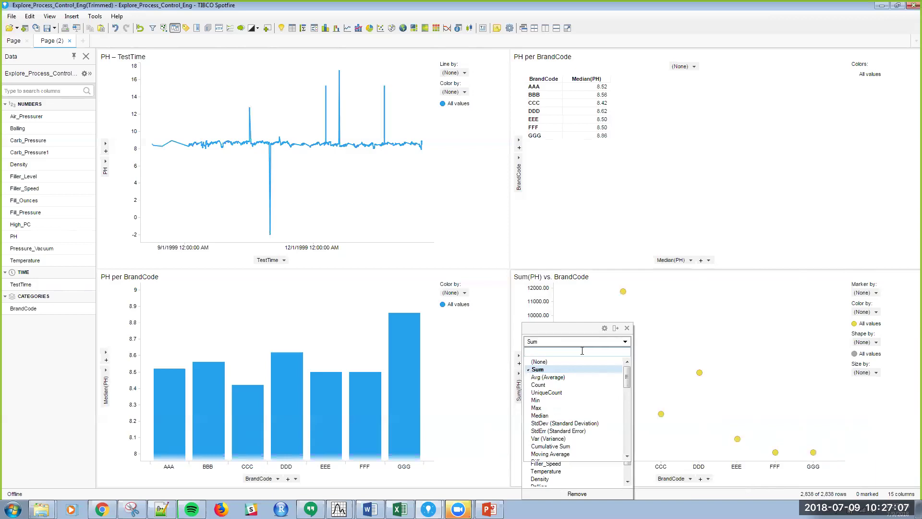
click(574, 361)
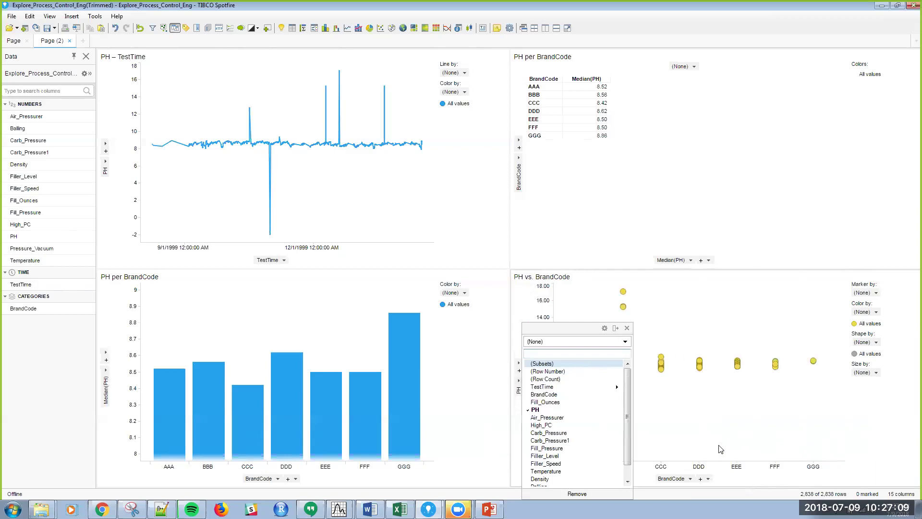
click(717, 427)
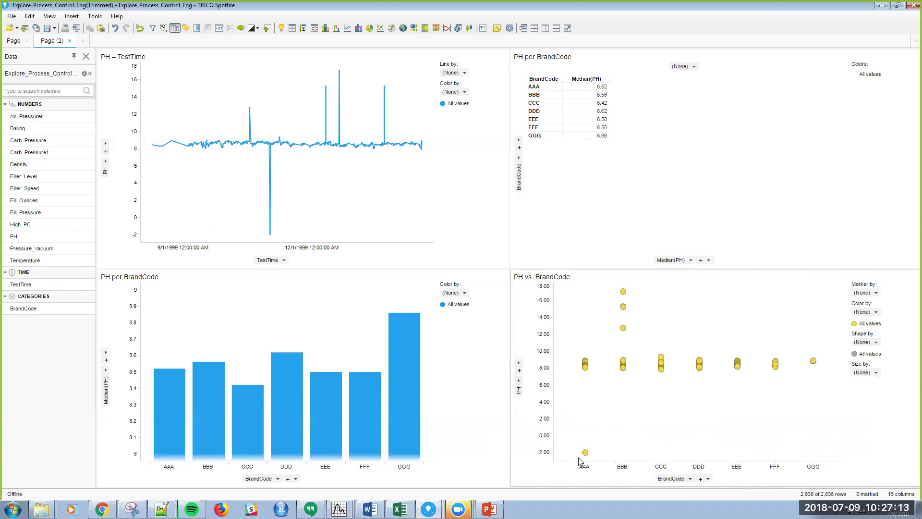
Mark the BrandCode AAA outlier at PH -2.00 in the scatter plot and delete its row from the data
mouse_move(580, 456)
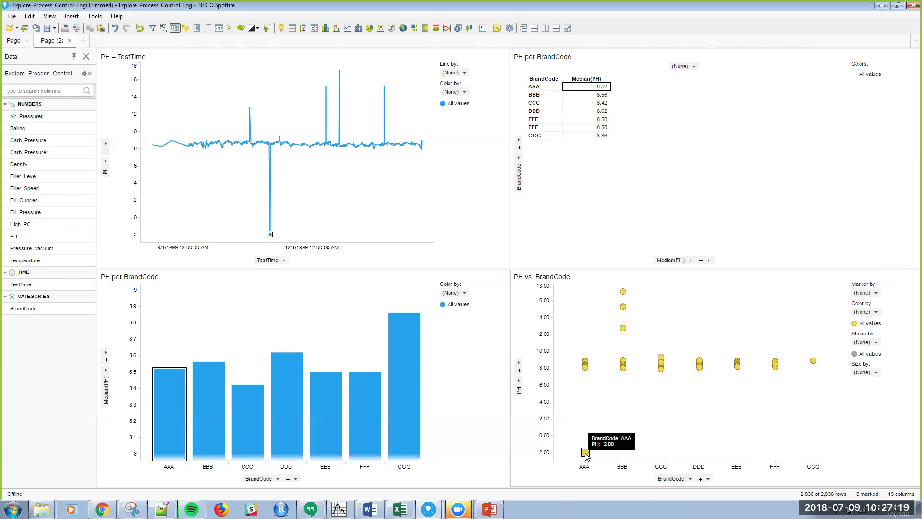
right_click(587, 456)
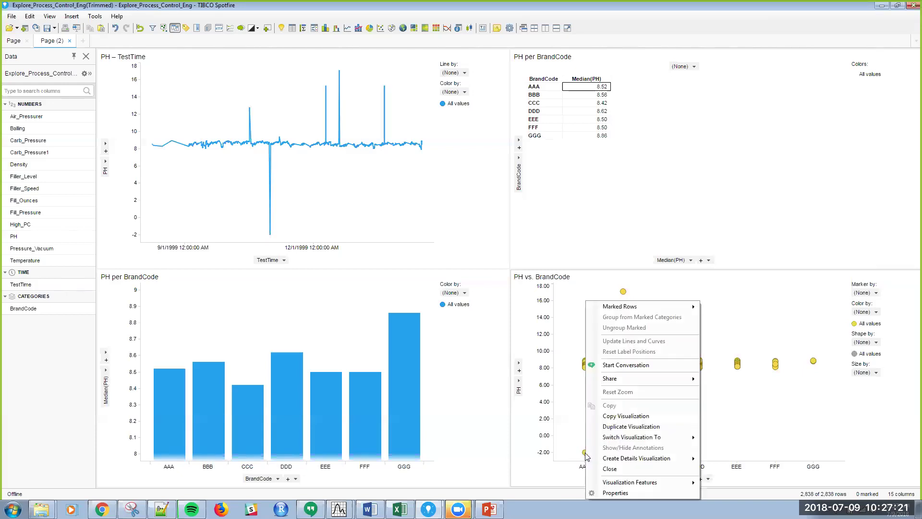
click(577, 433)
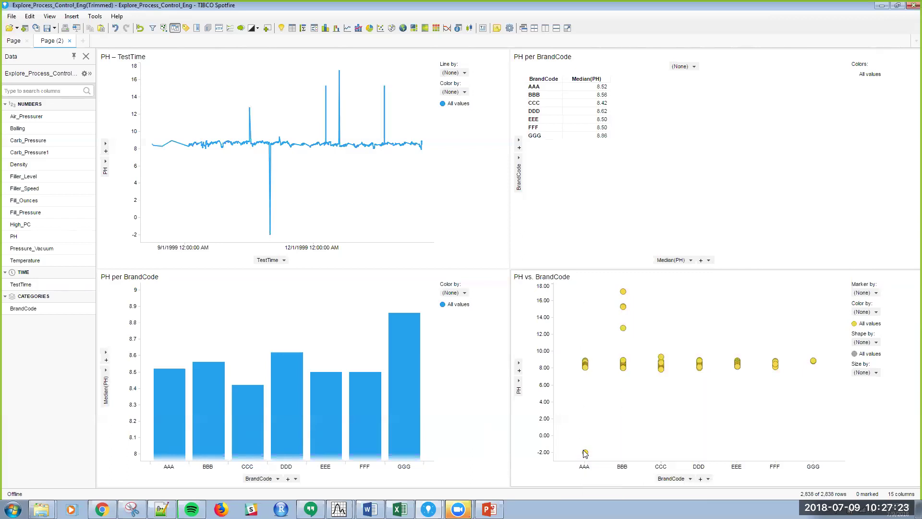
click(586, 453)
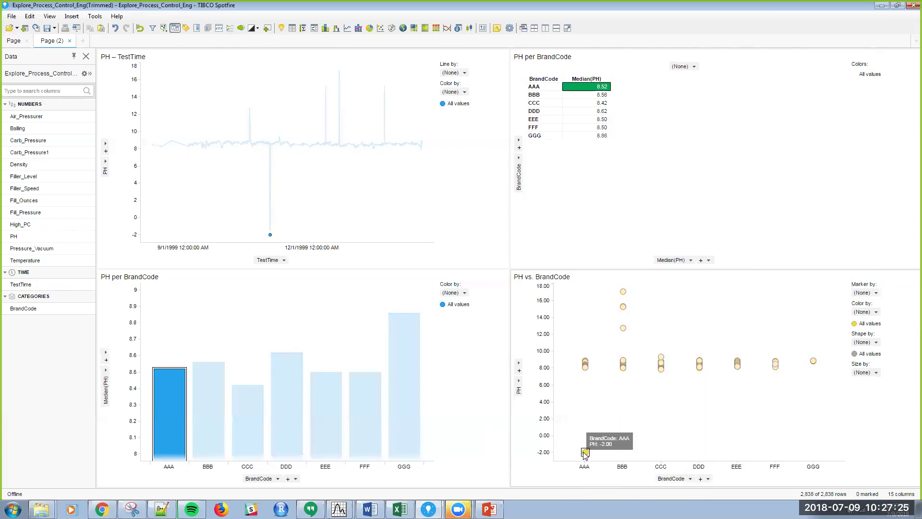
right_click(585, 454)
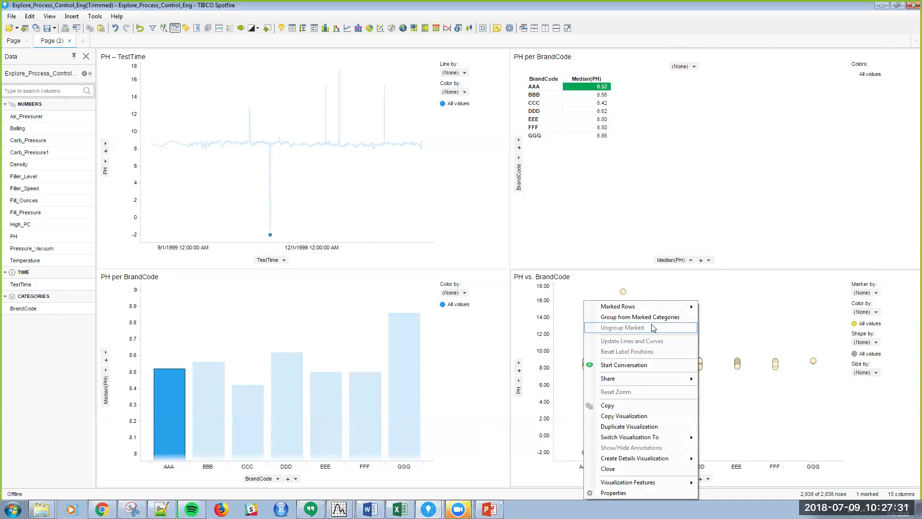
mouse_move(668, 307)
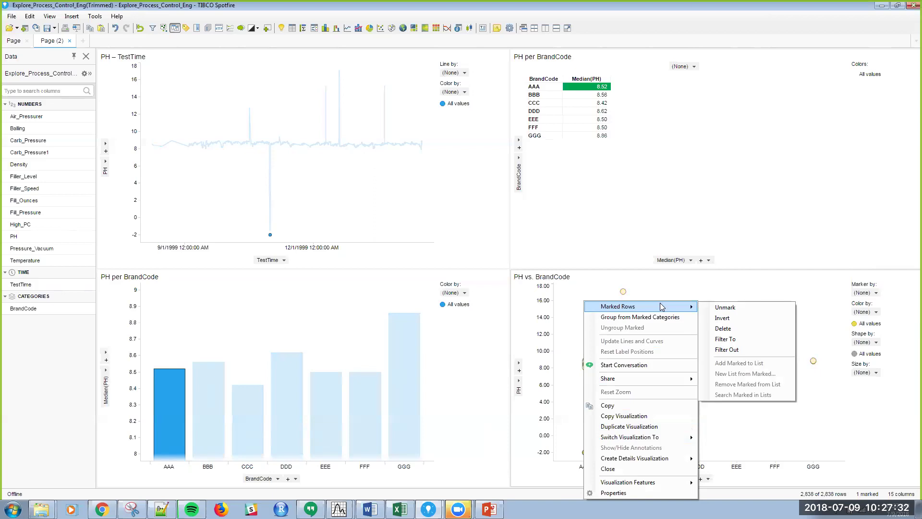
click(747, 331)
click(455, 287)
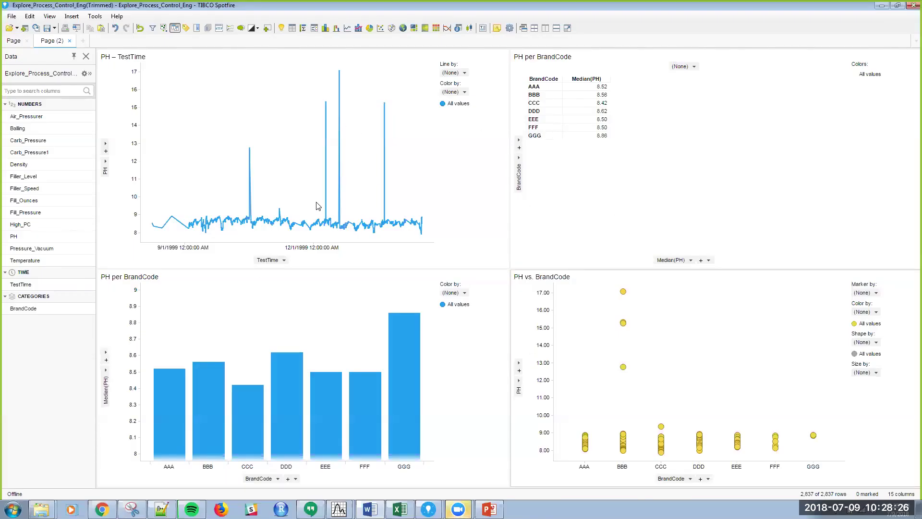
Add a new page and request recommended visualizations for Carb_Pressure, Filler_Level, PH and TestTime
click(84, 41)
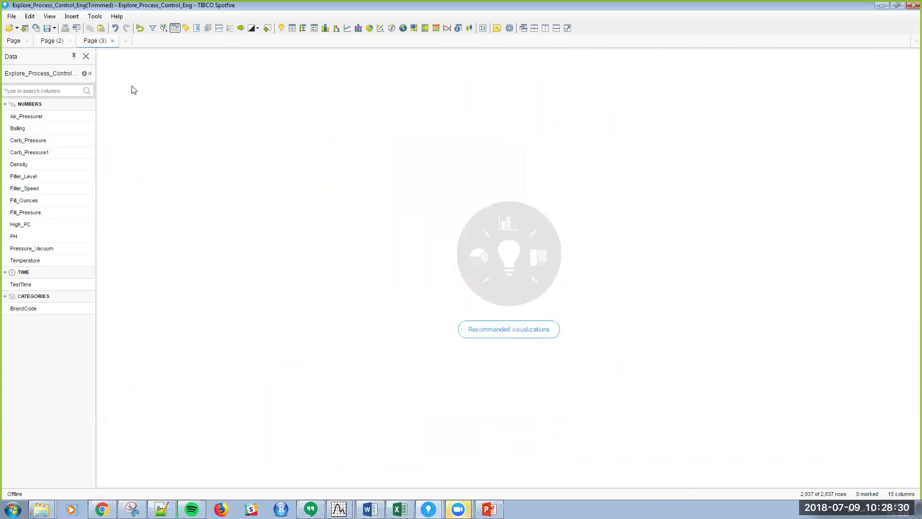
click(524, 330)
click(190, 167)
click(189, 203)
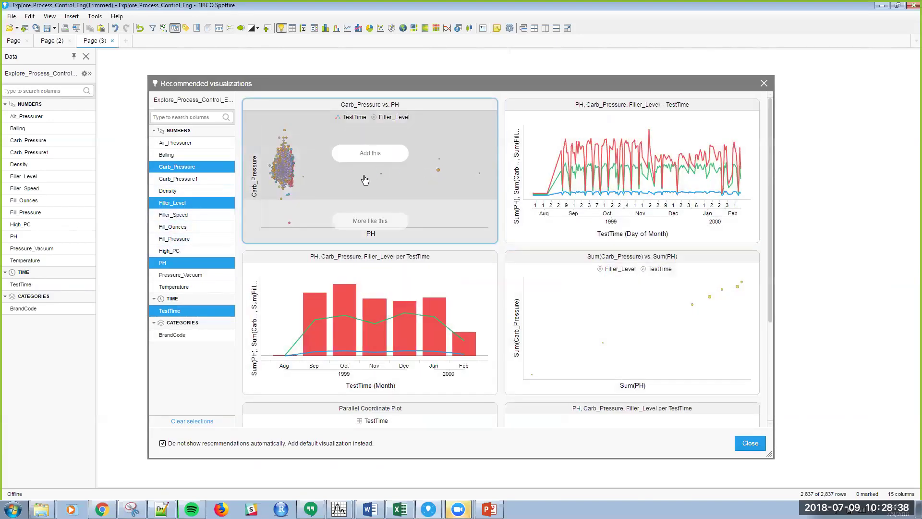
Look over the recommended visualizations and dismiss them without adding any to the page
mouse_move(326, 272)
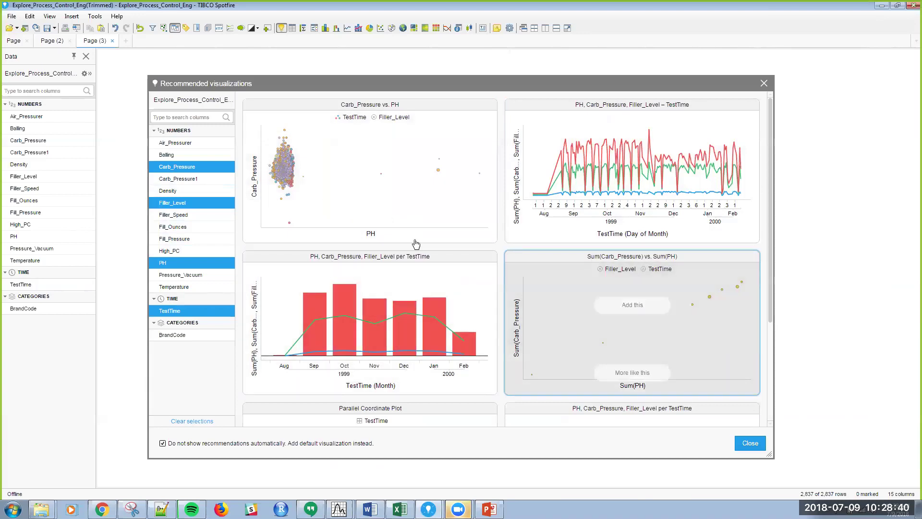
mouse_move(400, 198)
mouse_move(607, 354)
click(753, 444)
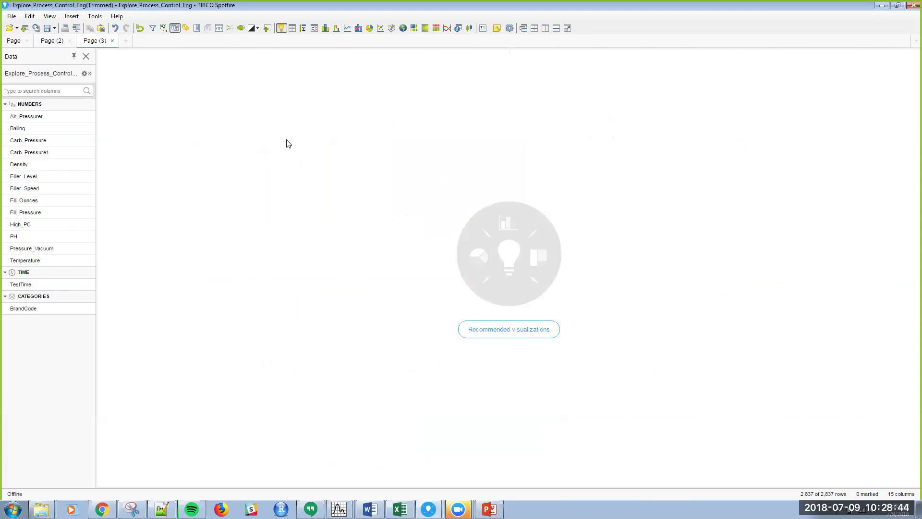
Duplicate Page (2) with its four PH visualizations as a new page
click(50, 42)
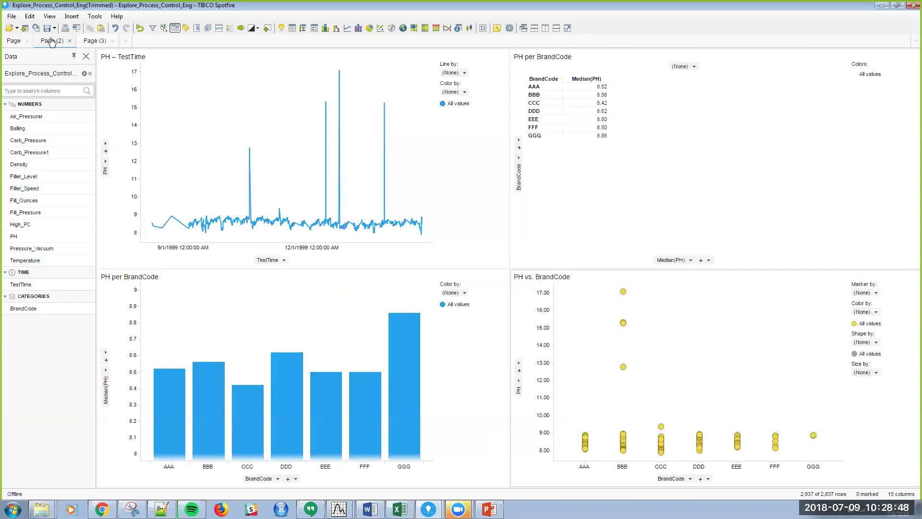
right_click(51, 41)
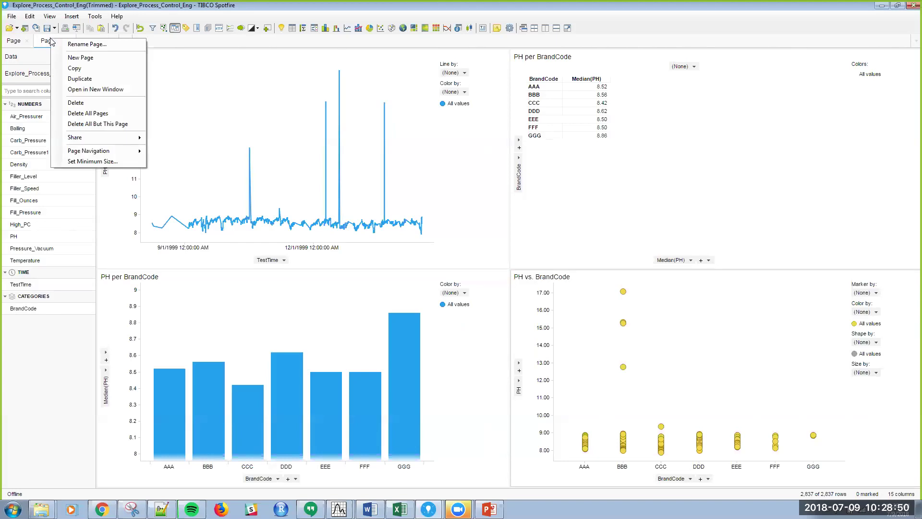
click(89, 79)
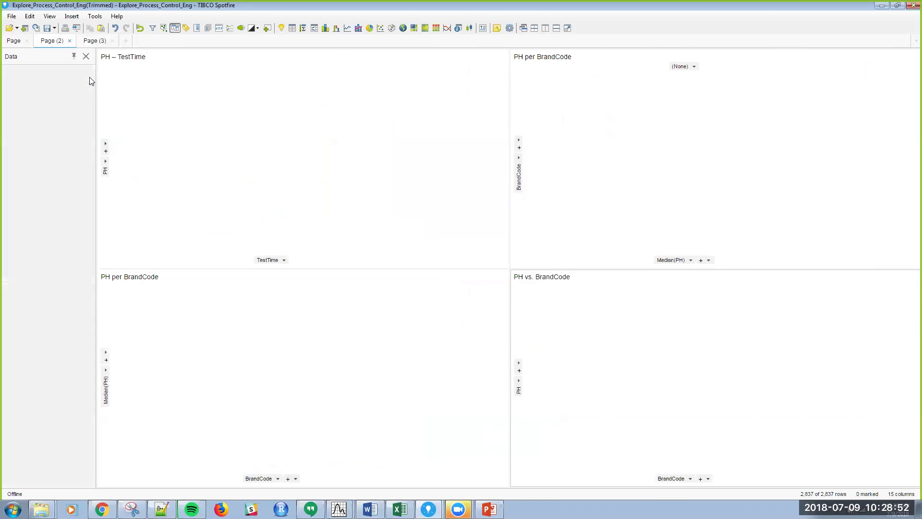
On the duplicated page, replace PH with Fill_Ounces on the value axes of the TestTime line chart and the BrandCode bar chart
click(106, 164)
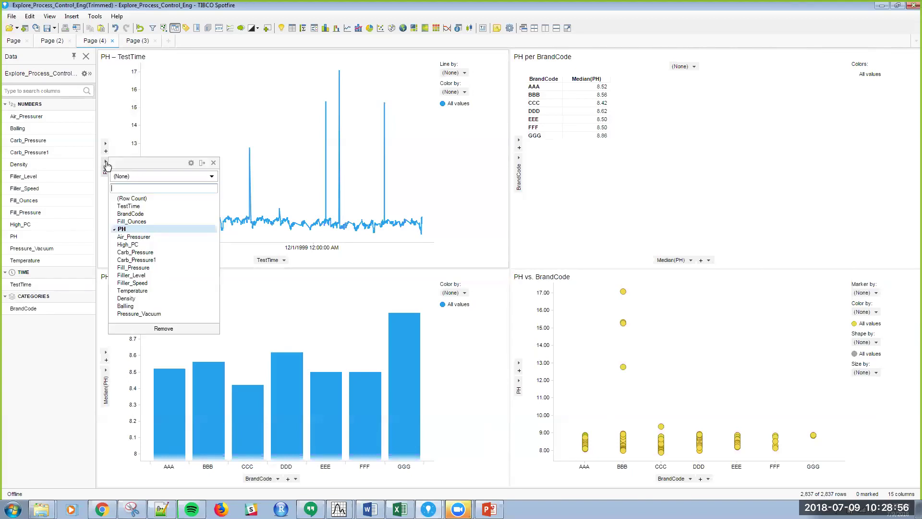
click(152, 222)
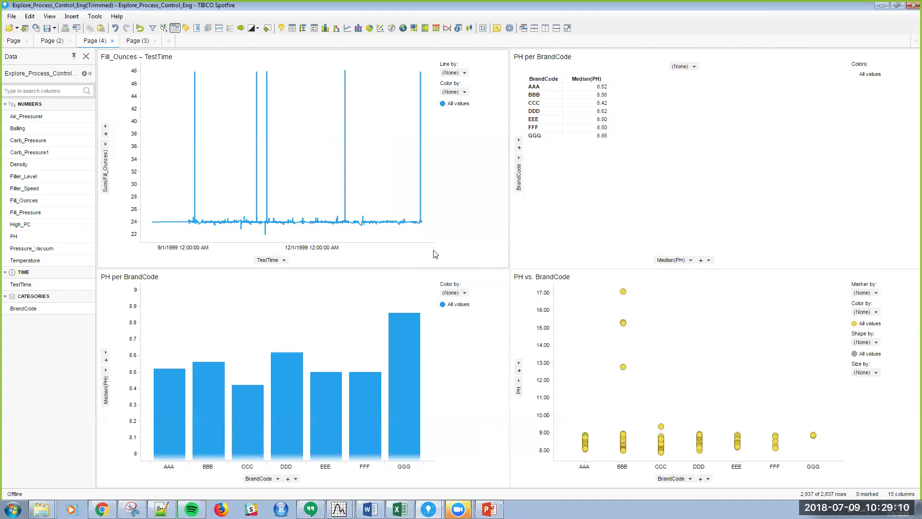
click(107, 373)
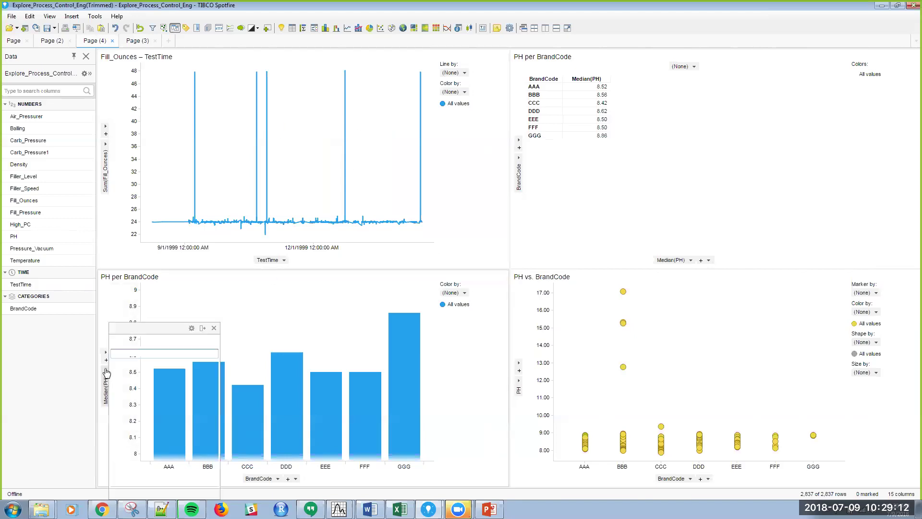
click(148, 388)
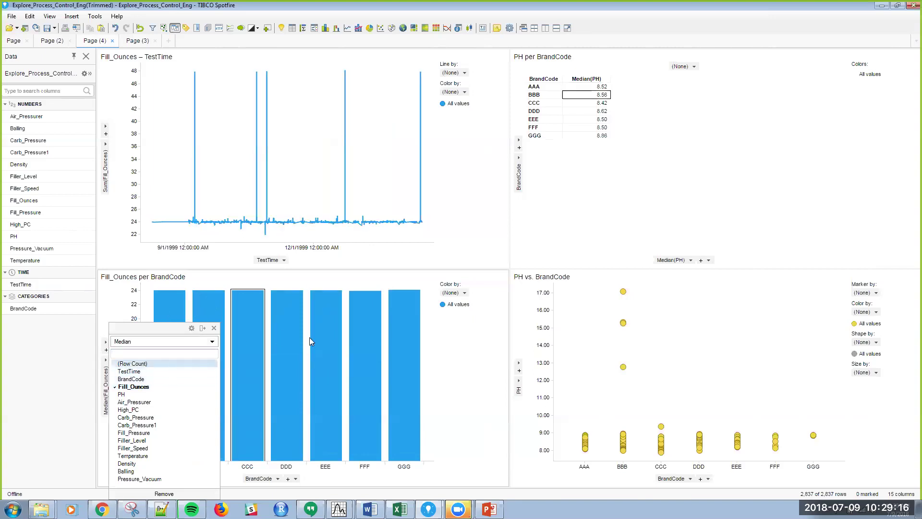
click(465, 347)
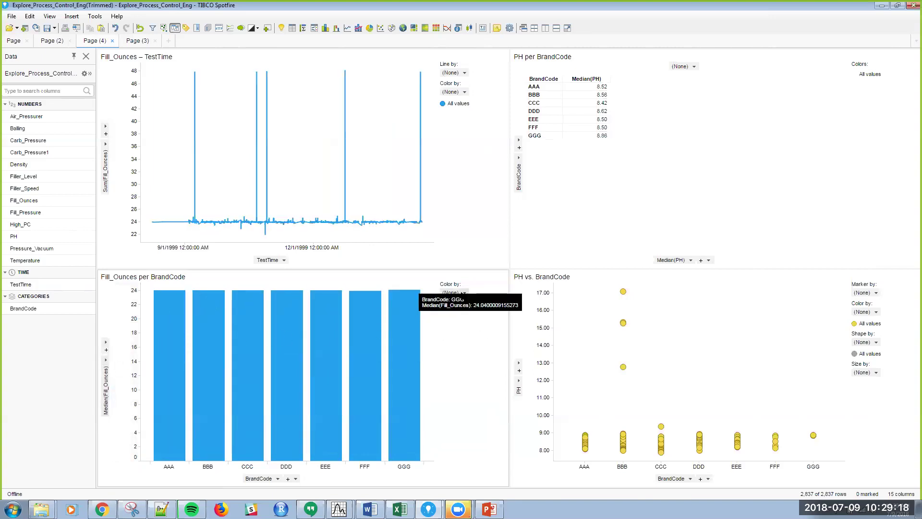
Set the value axis range of the Fill_Ounces per BrandCode bar chart to a minimum of 23.5 and a maximum of 24.5
click(482, 277)
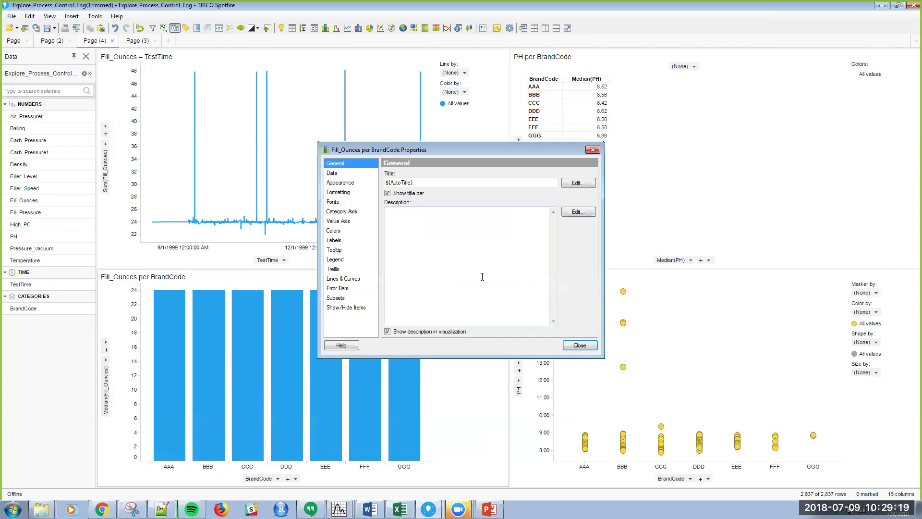
click(338, 221)
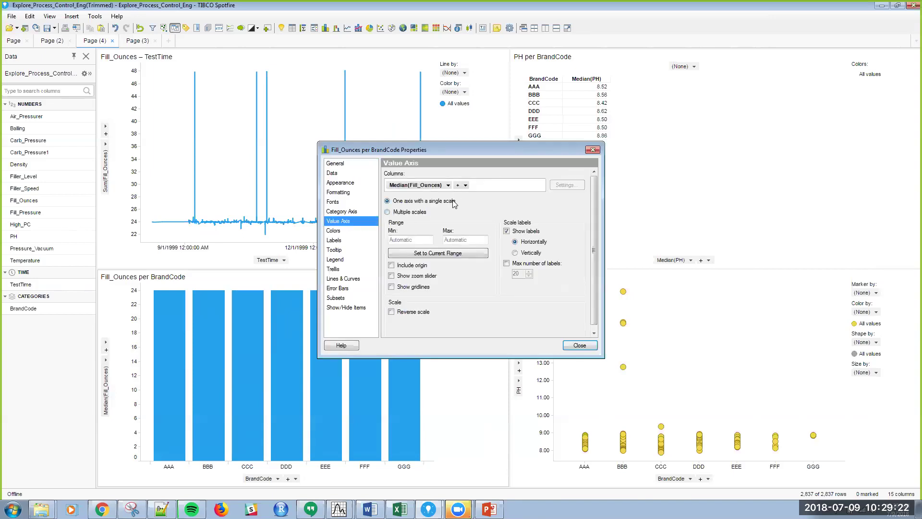
click(409, 239)
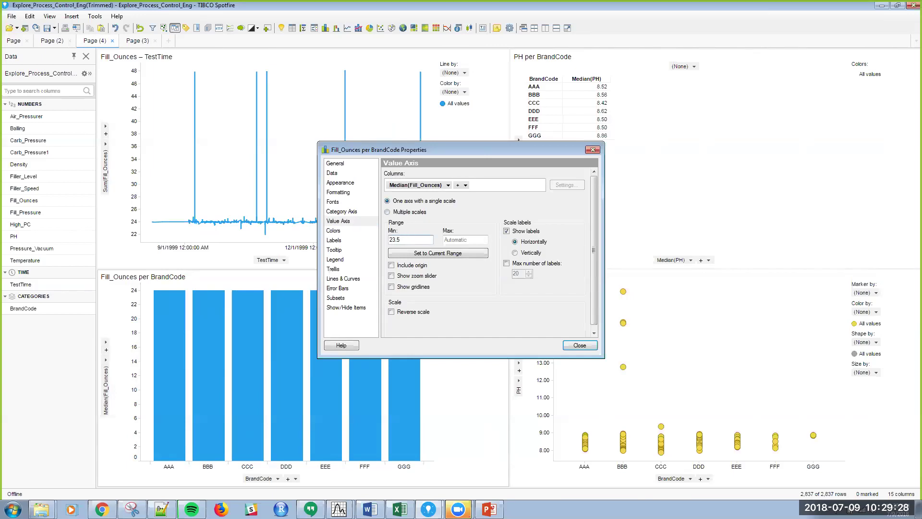
text(23.5)
key(Tab)
text(24.5)
key(shift+Tab)
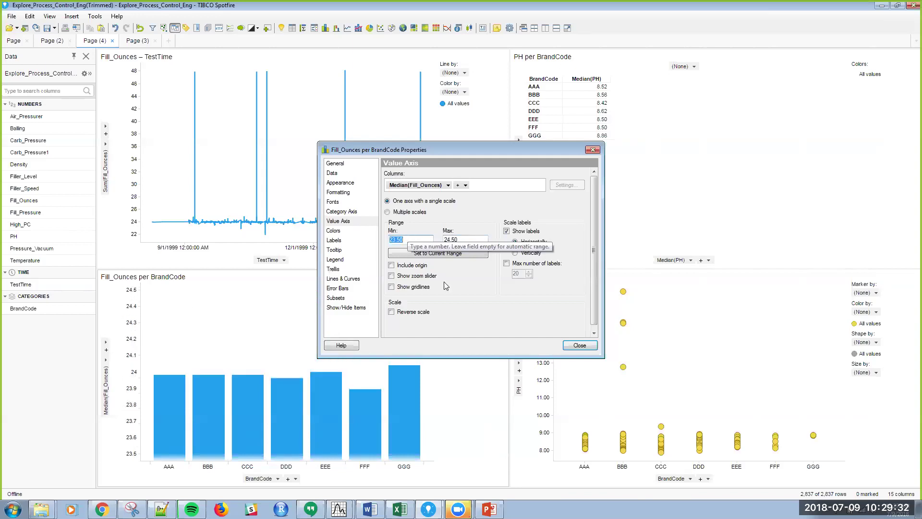
click(580, 345)
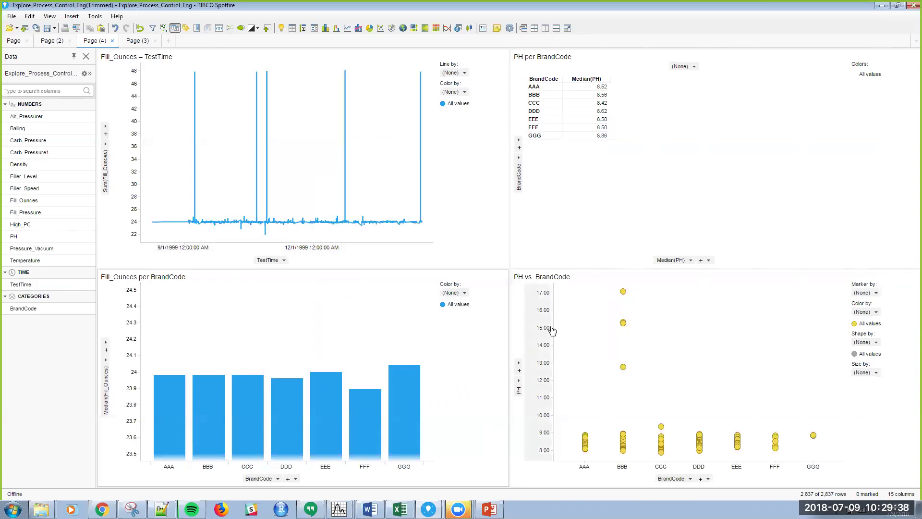
Change the scatter plot's vertical axis from PH to Fill_Ounces with the aggregation set to (None)
click(520, 385)
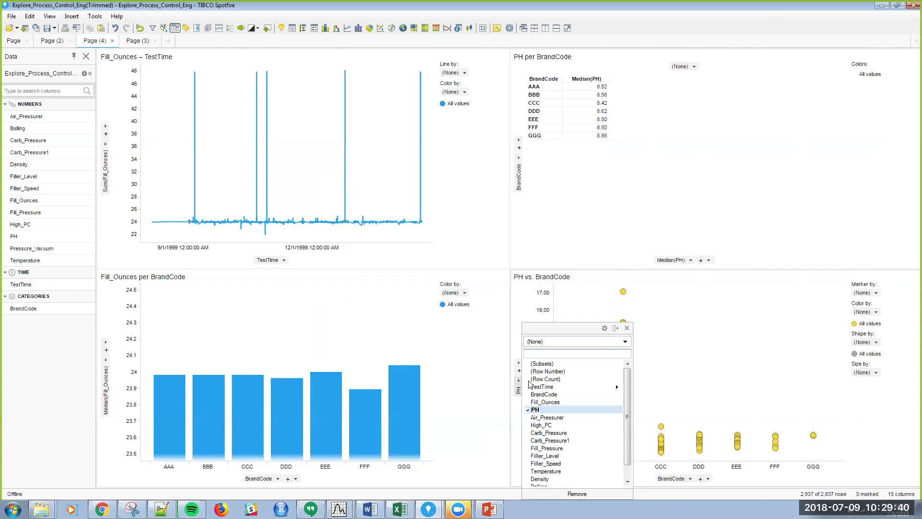
click(549, 403)
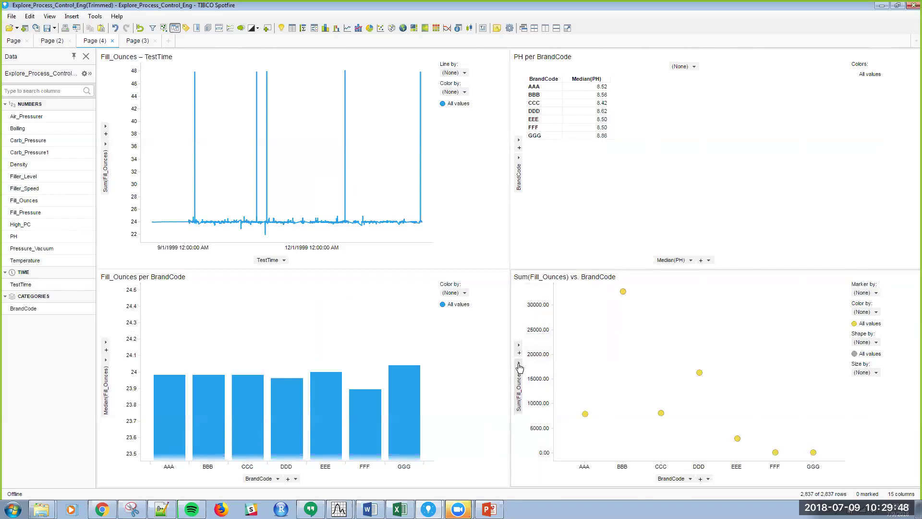
click(519, 367)
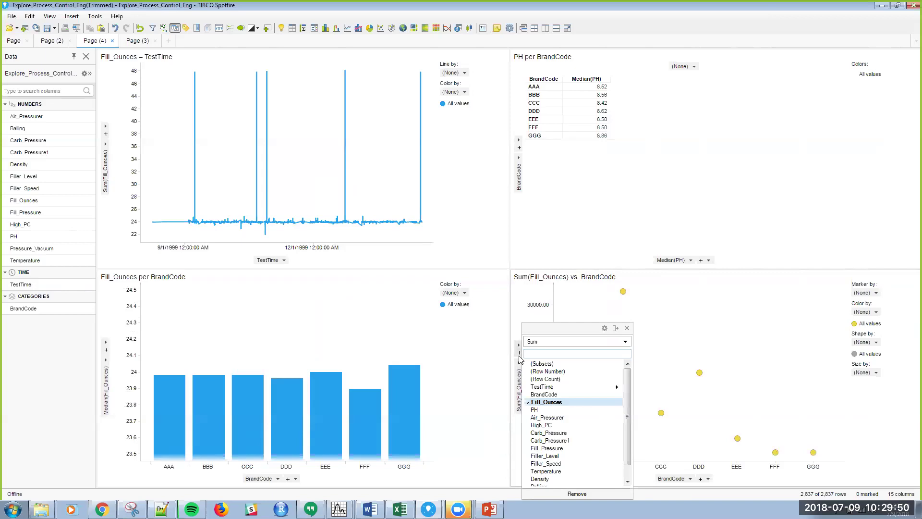
click(553, 342)
click(552, 362)
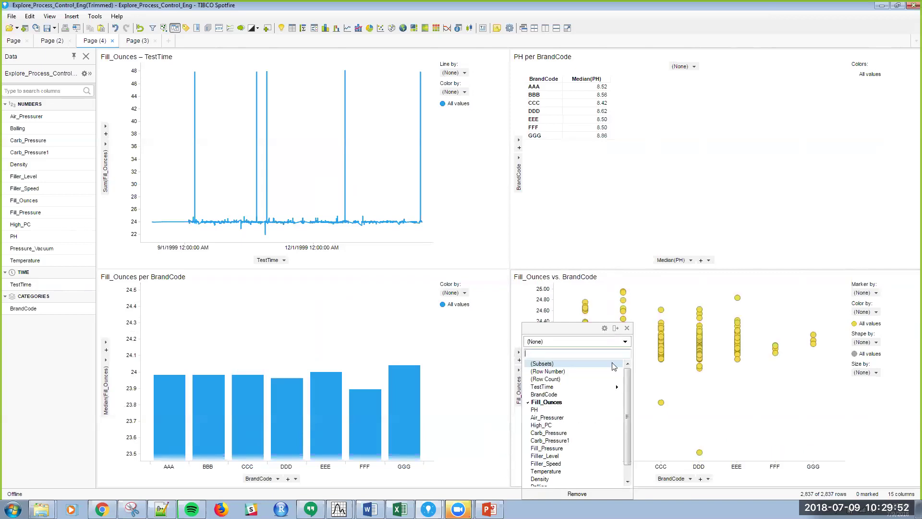
click(765, 414)
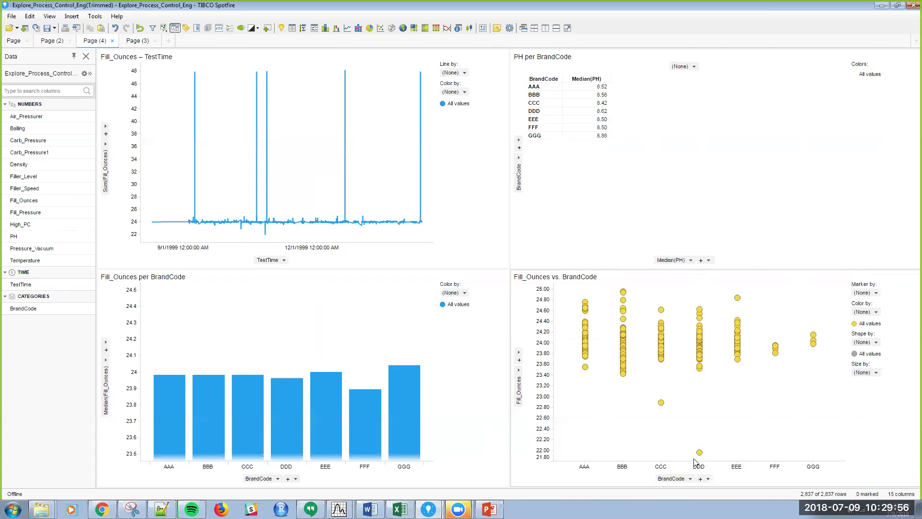
Start a conversation on the Fill_Ounces vs. BrandCode scatter plot and post, addressed to a colleague, "Look at this point seems low, can you investigate"
mouse_move(699, 452)
click(241, 29)
click(910, 76)
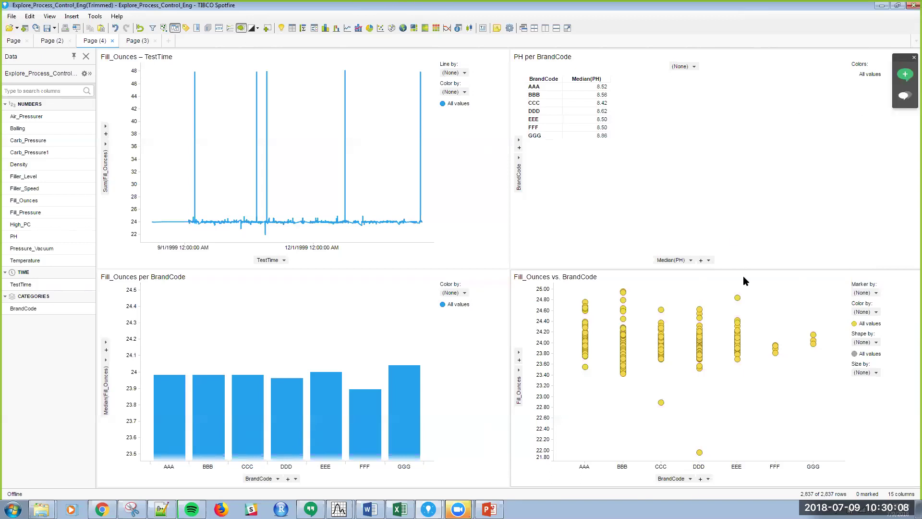
click(715, 378)
text(Carol,)
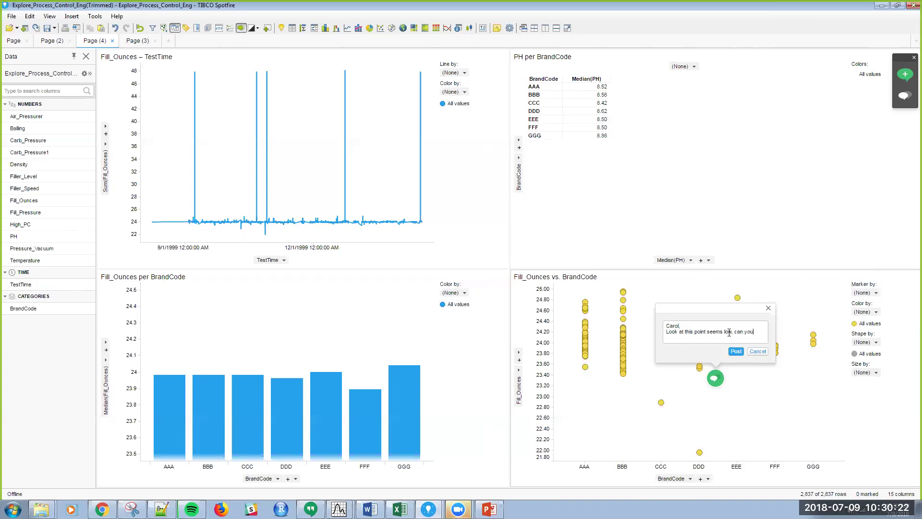
key(BackSpace)
key(BackSpace)
text(investigate)
click(737, 351)
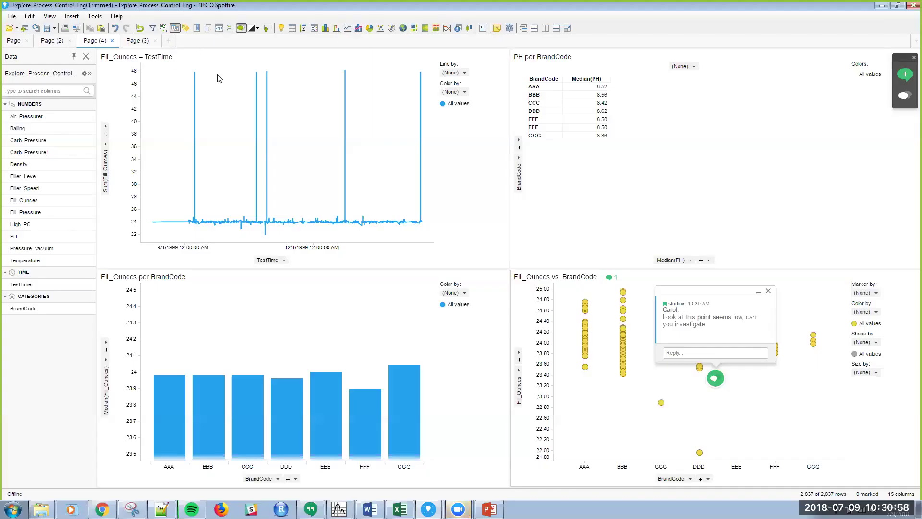
Add a new page with a scatter plot of PH vs. Fill_Ounces and inspect its high-PH outliers
click(169, 40)
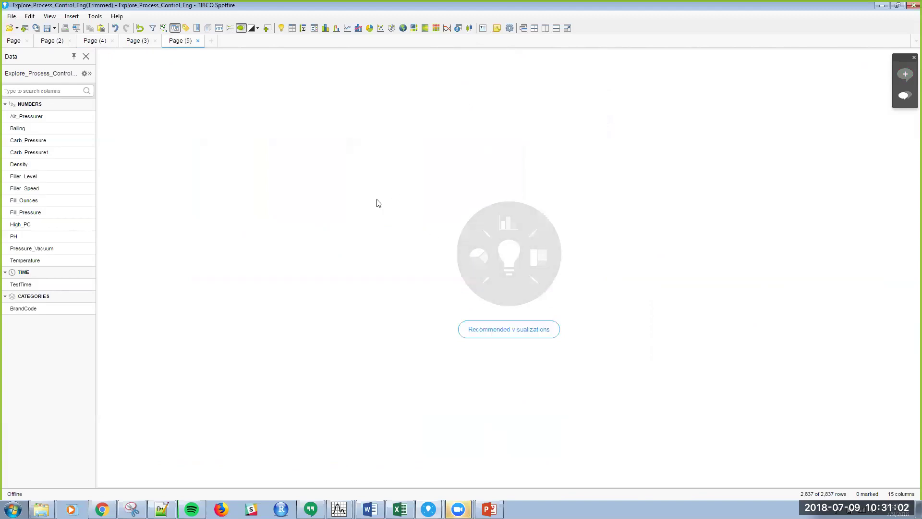
click(383, 31)
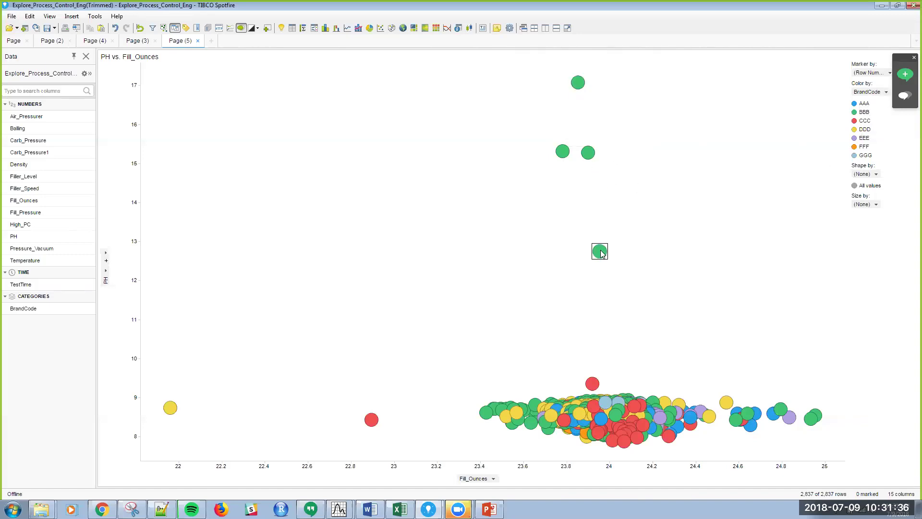
mouse_move(600, 251)
mouse_move(585, 85)
Change the horizontal axis of the new page's scatter plot to Air_Pressurer
click(493, 480)
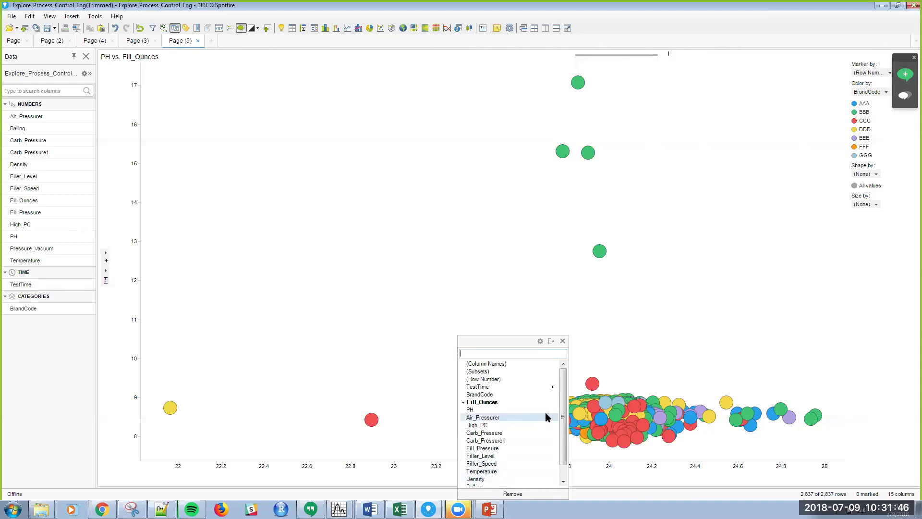
click(490, 418)
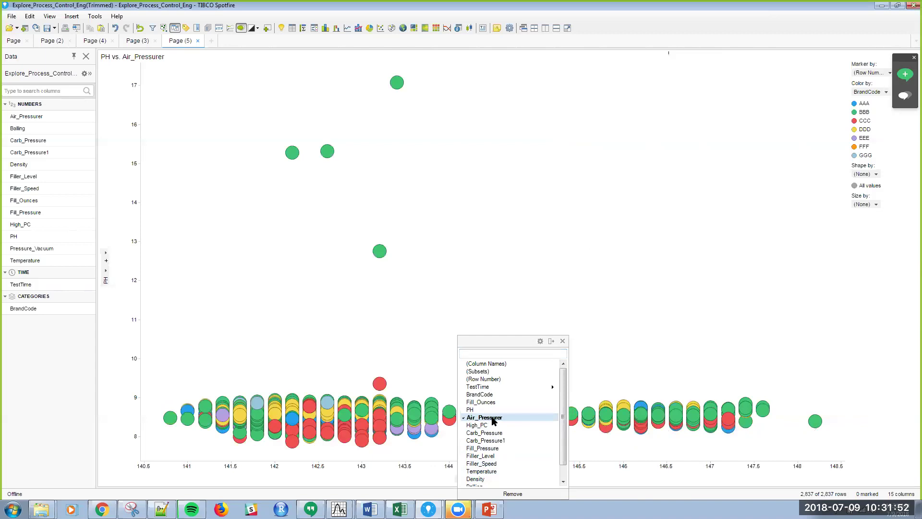
click(646, 325)
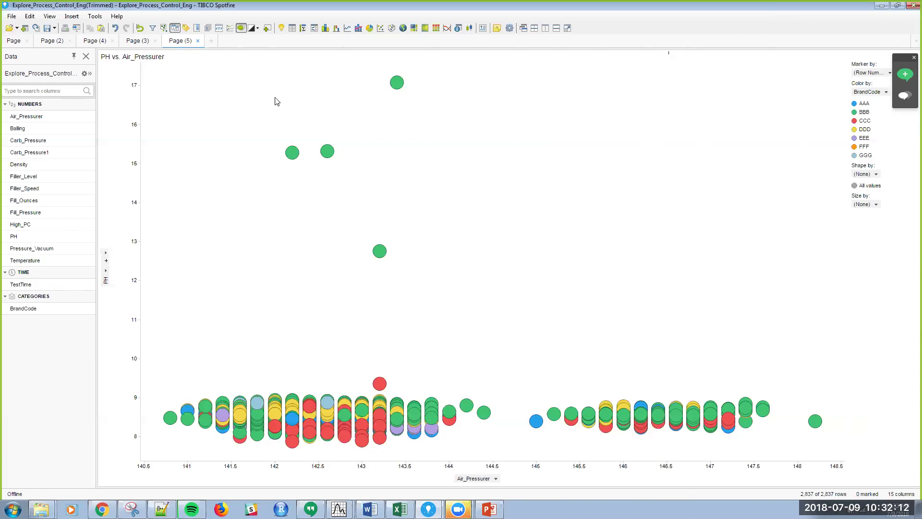
Mark the BBB outliers above PH 12, bring up the options for the marked points, and clear the marking
drag(243, 72, 465, 285)
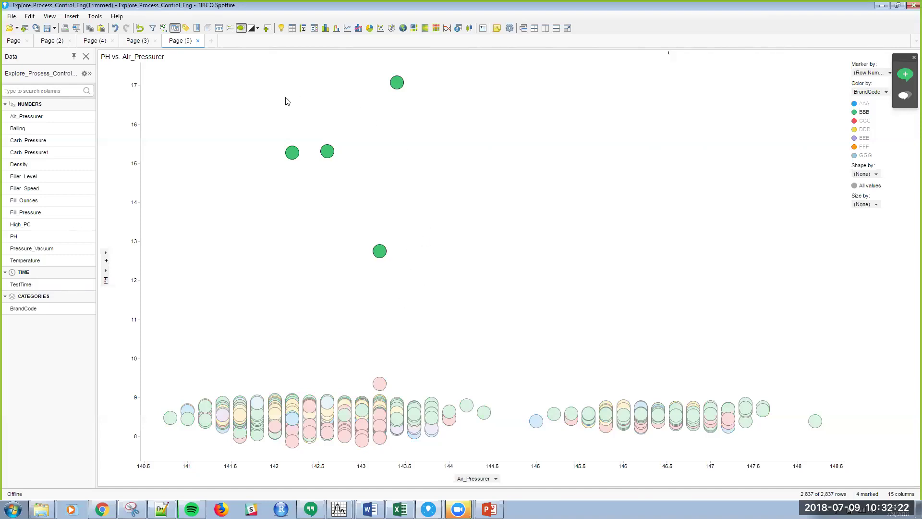
right_click(397, 83)
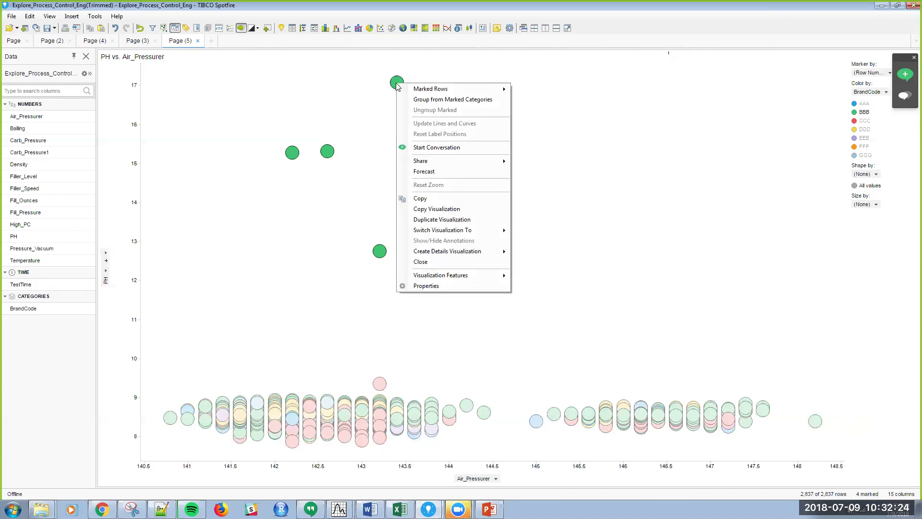
mouse_move(414, 89)
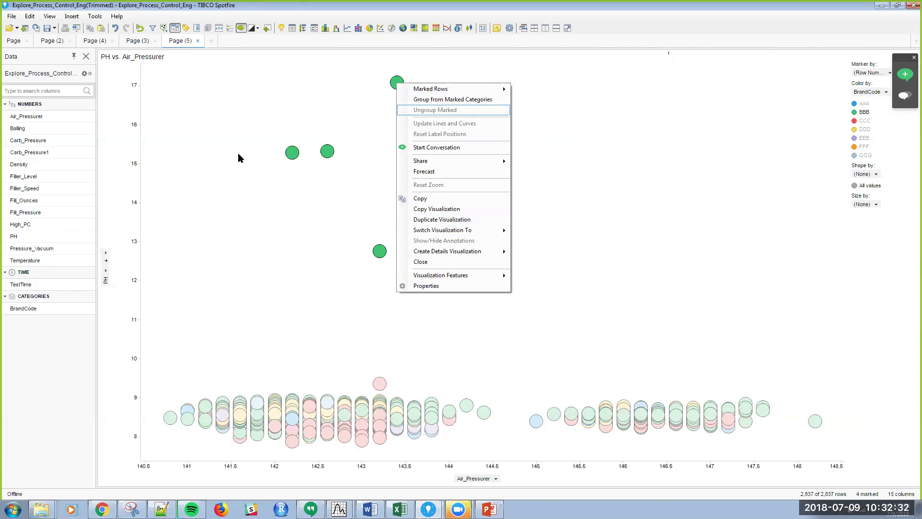
click(242, 185)
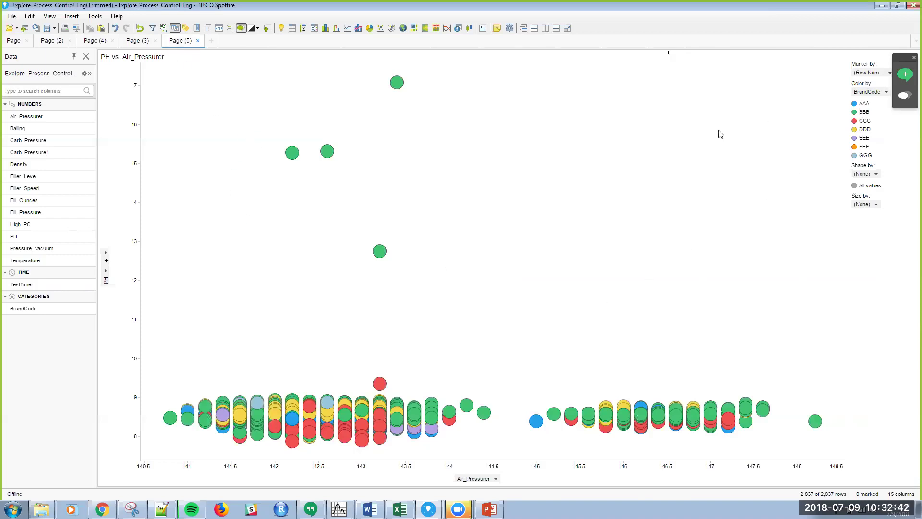
Copy the PH vs. Air_Pressurer scatter plot and duplicate it on the same page
right_click(658, 167)
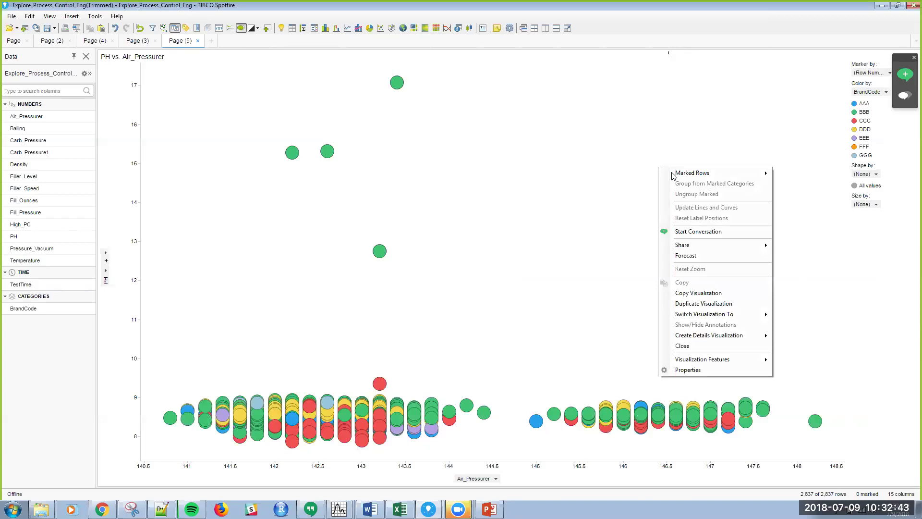
click(727, 295)
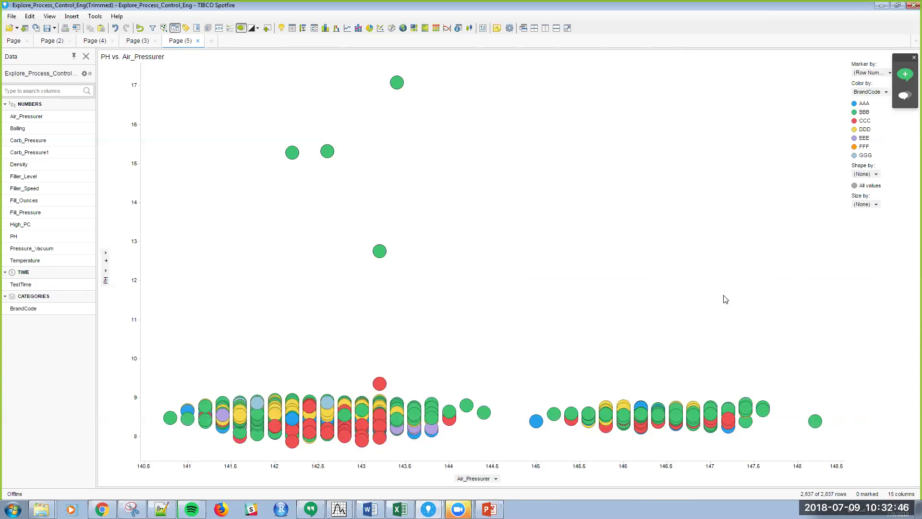
right_click(645, 289)
click(721, 430)
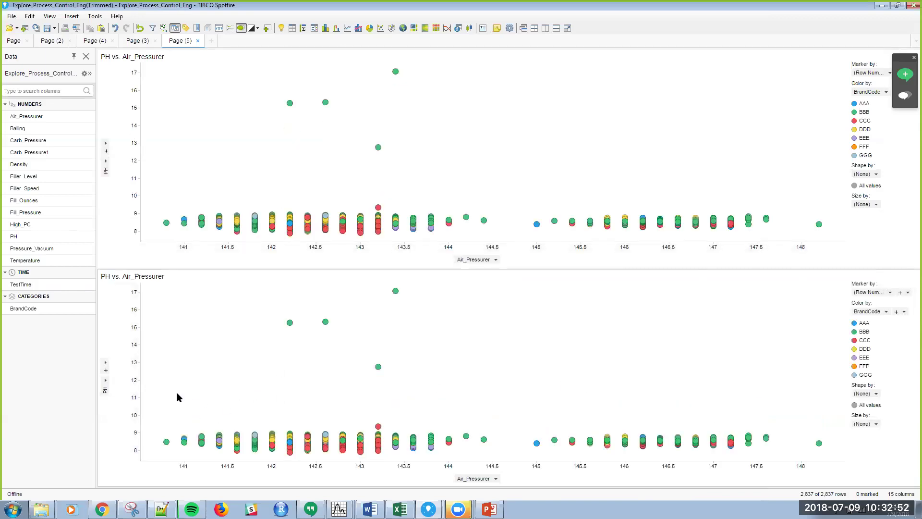
Change the horizontal axis of the lower, duplicated scatter plot from Air_Pressurer to Temperature
click(496, 479)
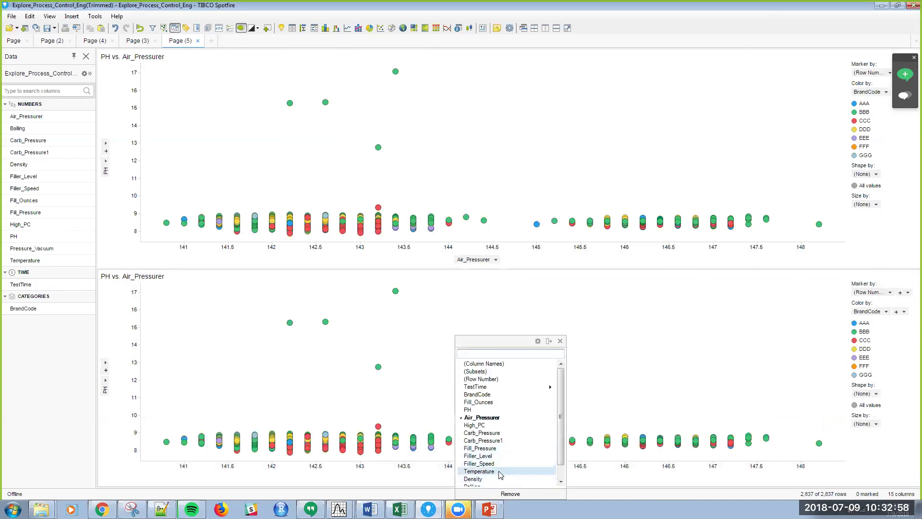
click(506, 471)
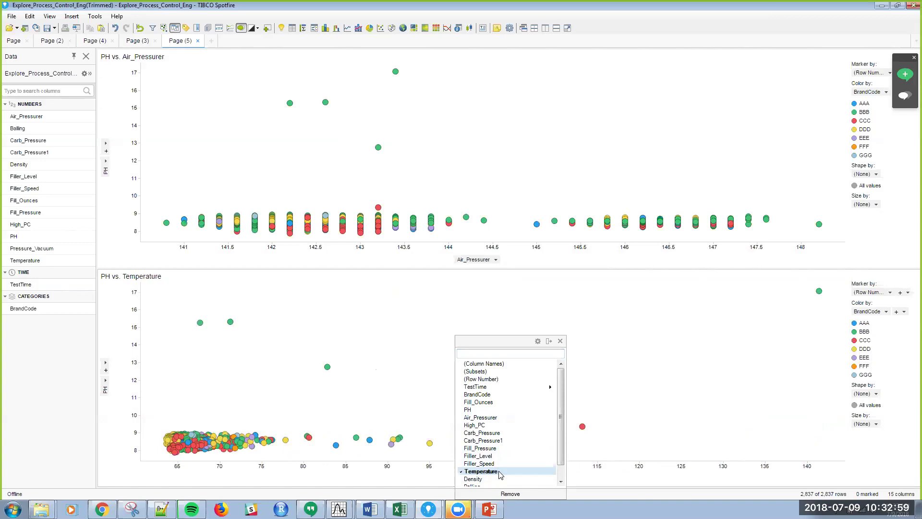
click(659, 351)
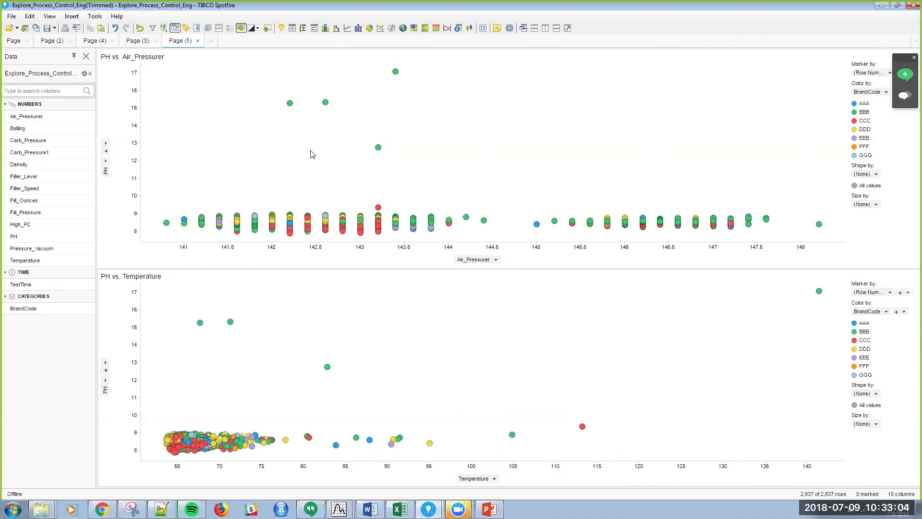
Add a new page and start a Data Relationships calculation with PH as the Y-column
click(212, 41)
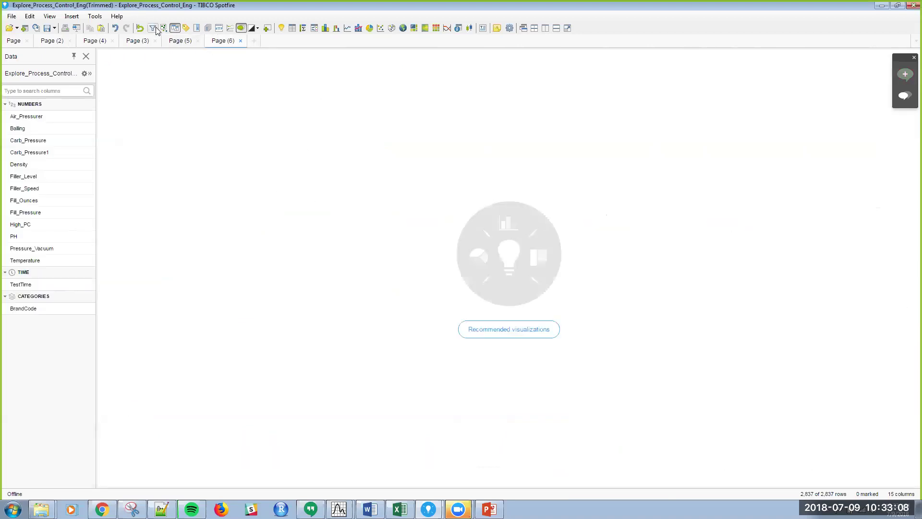
click(95, 19)
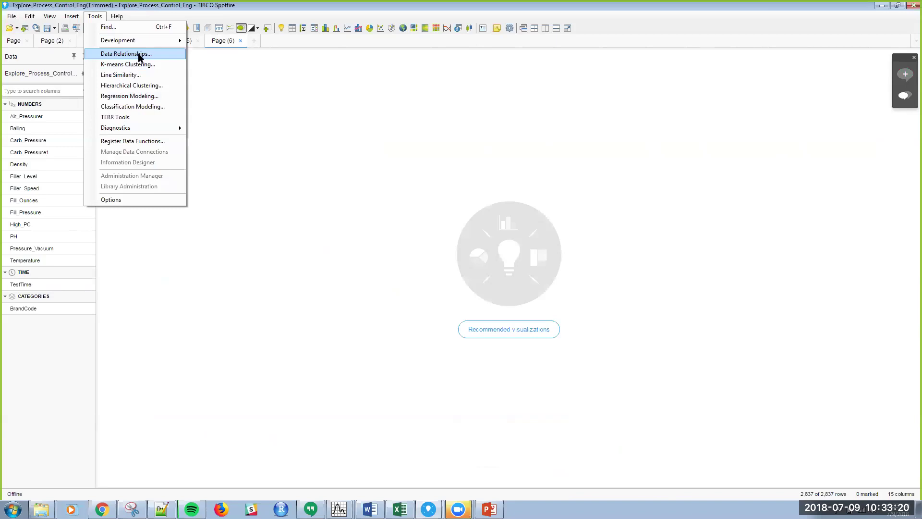
click(139, 56)
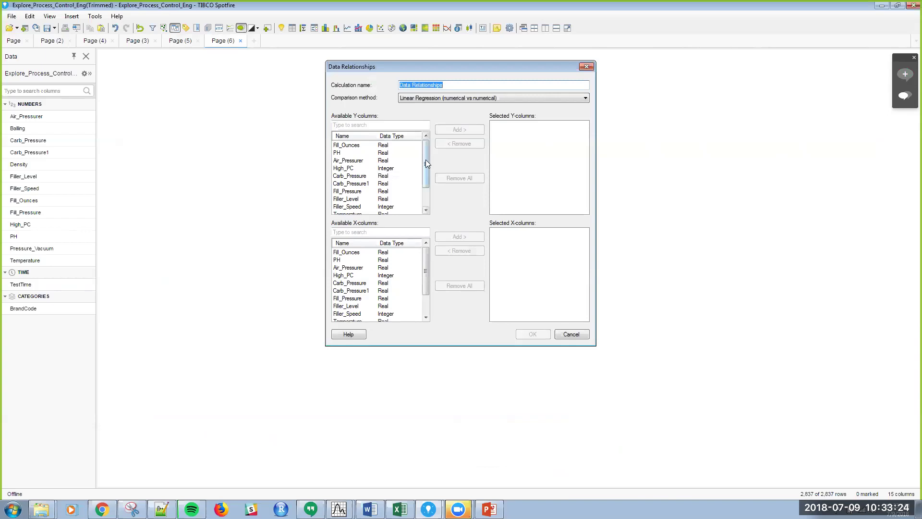
click(342, 154)
click(459, 130)
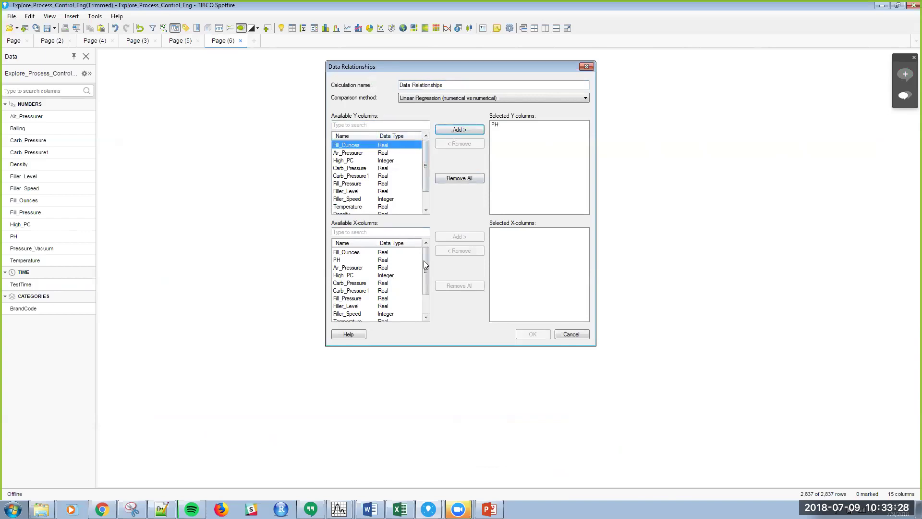
Add all columns from Air_Pressurer through Pressure_Vacuum as X-columns and run the linear regression comparison
drag(353, 270, 362, 330)
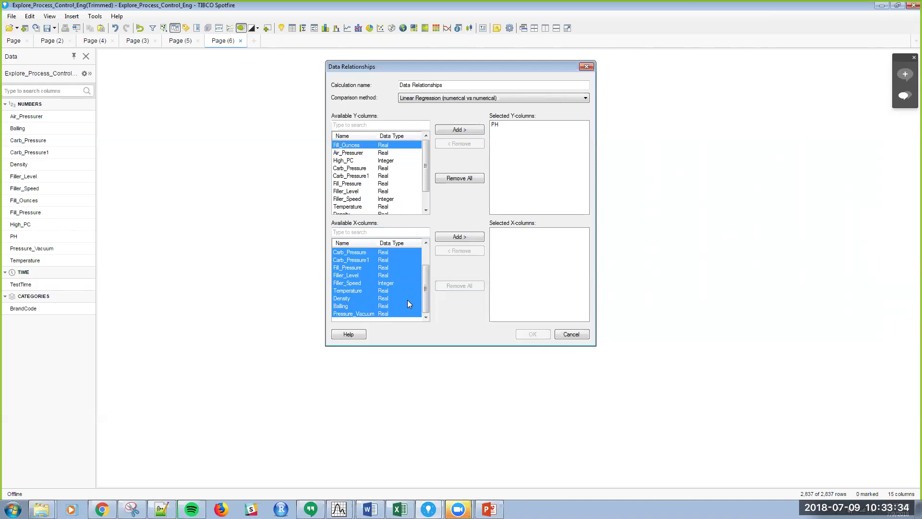
drag(428, 298, 426, 276)
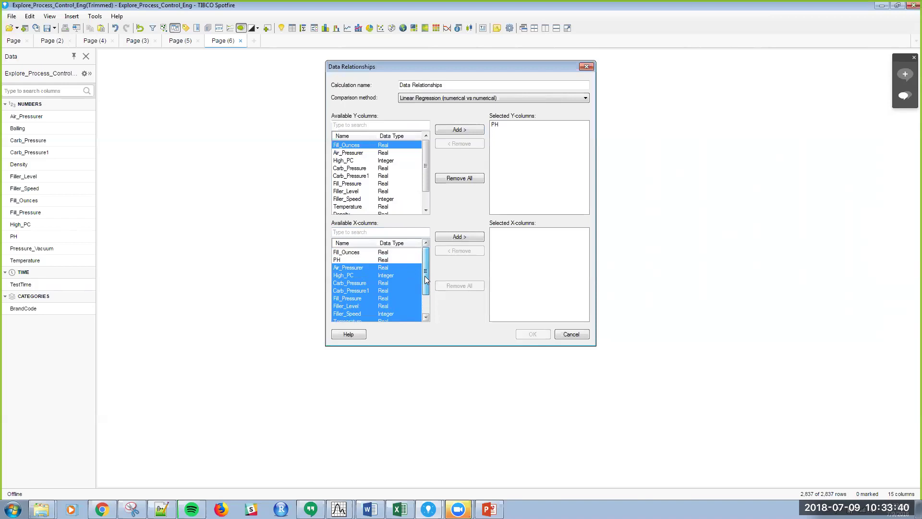
click(448, 235)
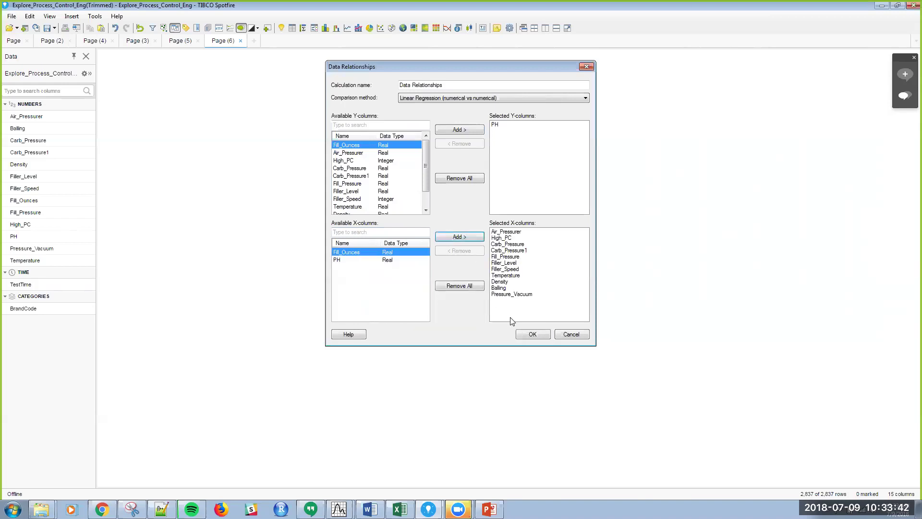
click(533, 334)
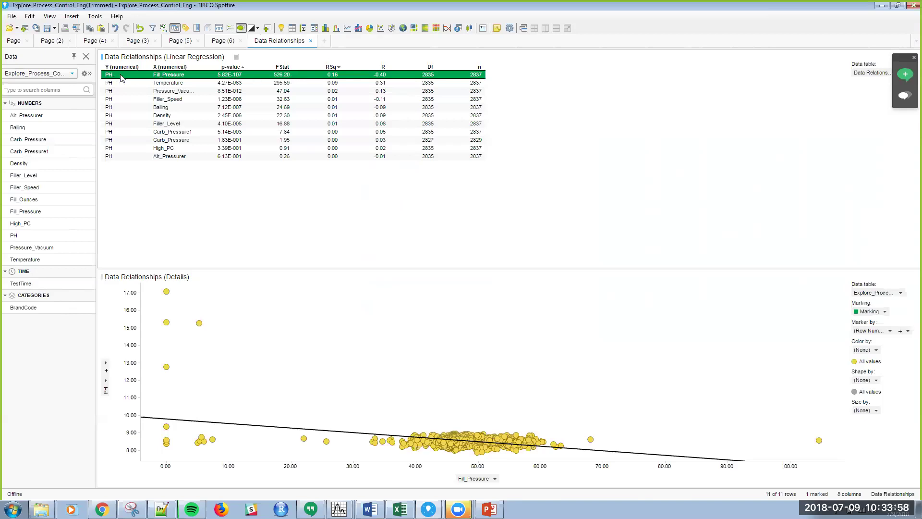
Go through the regression rows from Temperature down to High_PC and back to Filler_Level, examining each detail scatter plot against PH
click(303, 84)
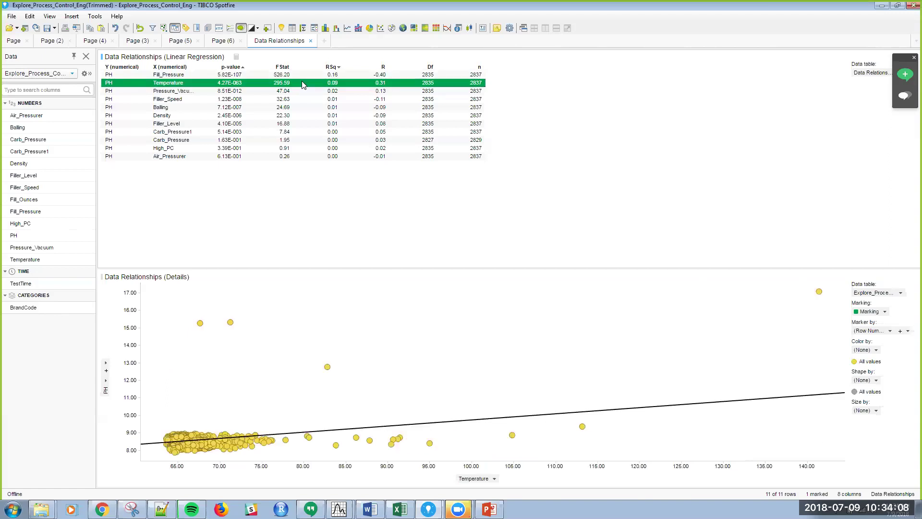
key(Down)
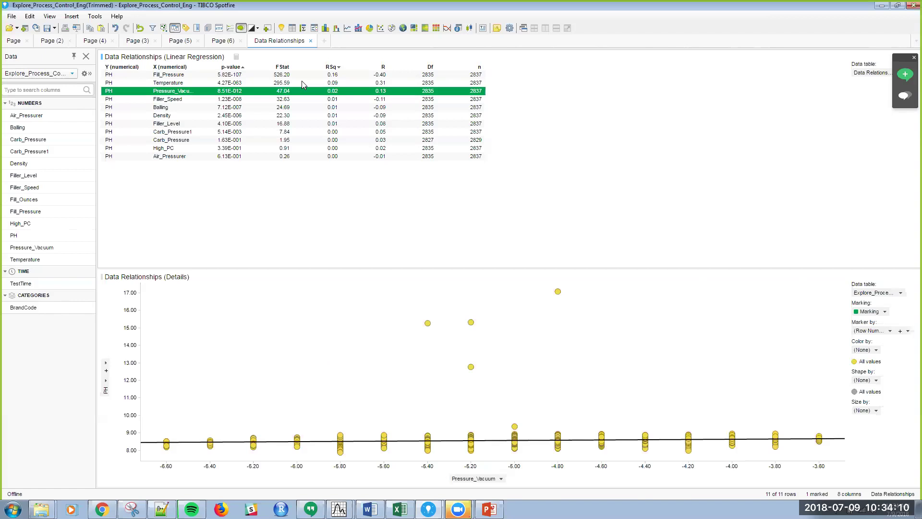
key(Down)
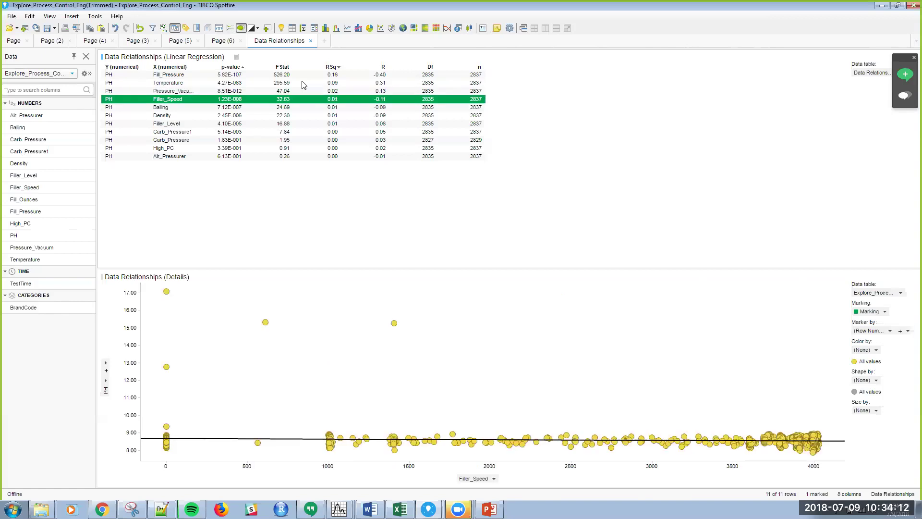
key(Down)
key(Down)
key(Down)
key(Down)
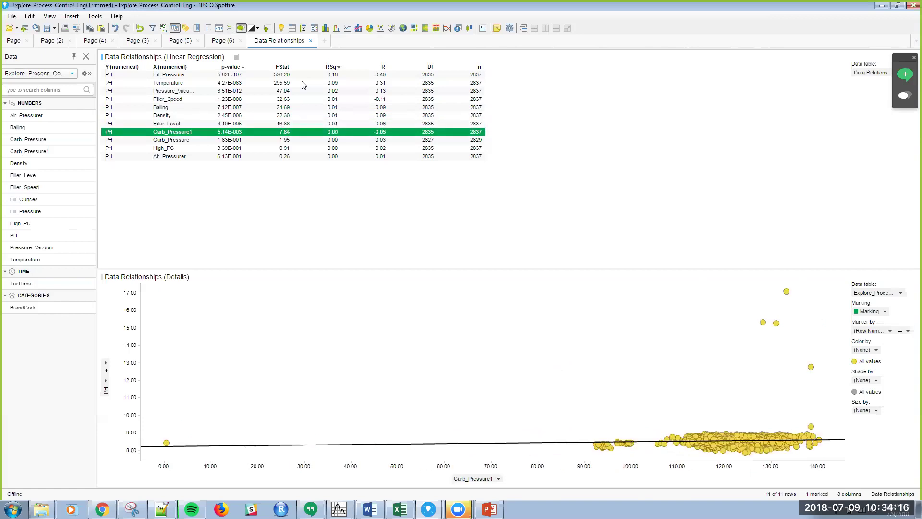
key(Down)
key(Down)
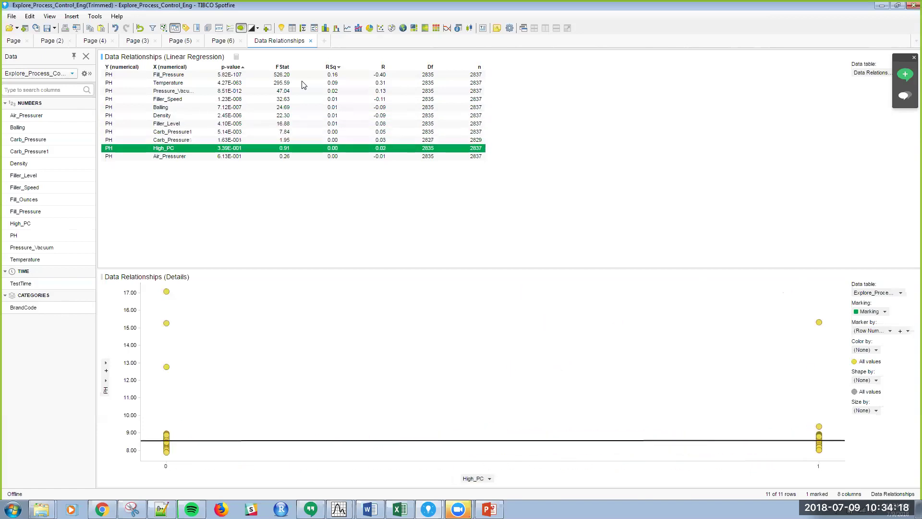
key(Up)
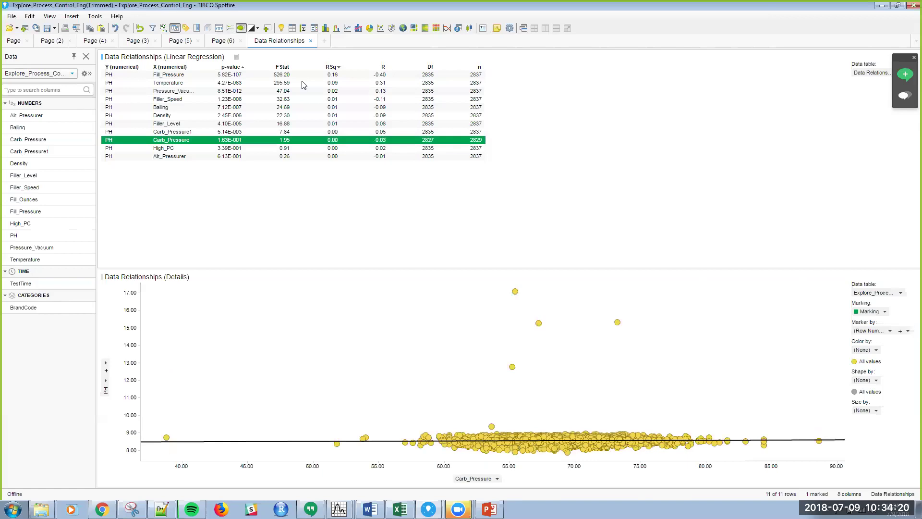
key(Up)
key(Up)
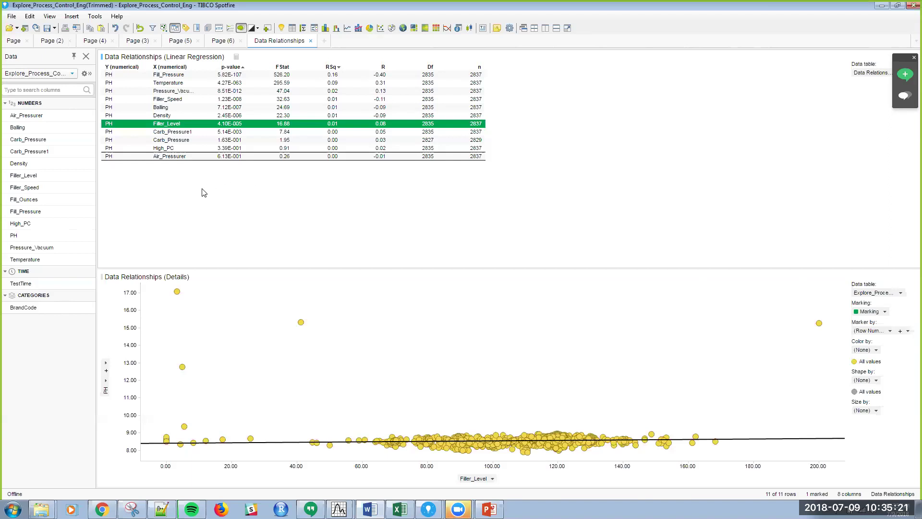
Mark the highest-PH outlier, near PH 17, in the PH vs. Filler_Level detail plot and filter it out
click(177, 293)
right_click(179, 291)
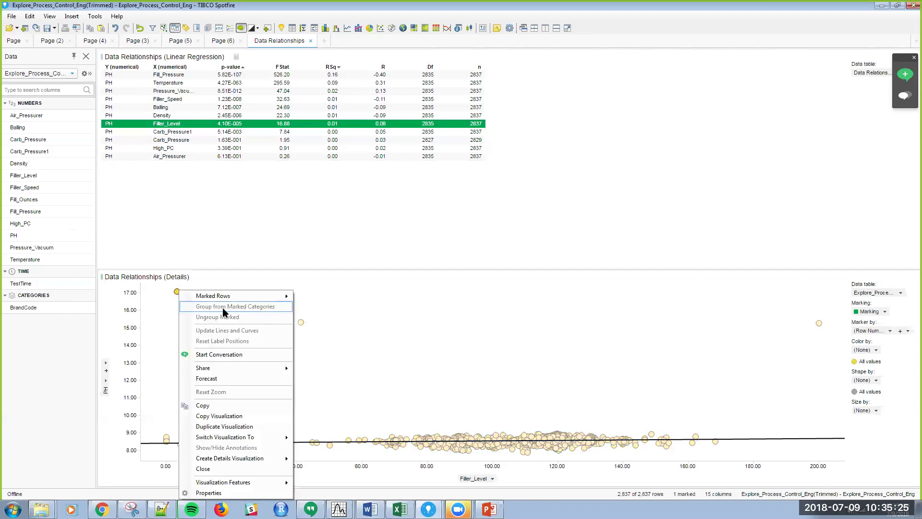
mouse_move(229, 295)
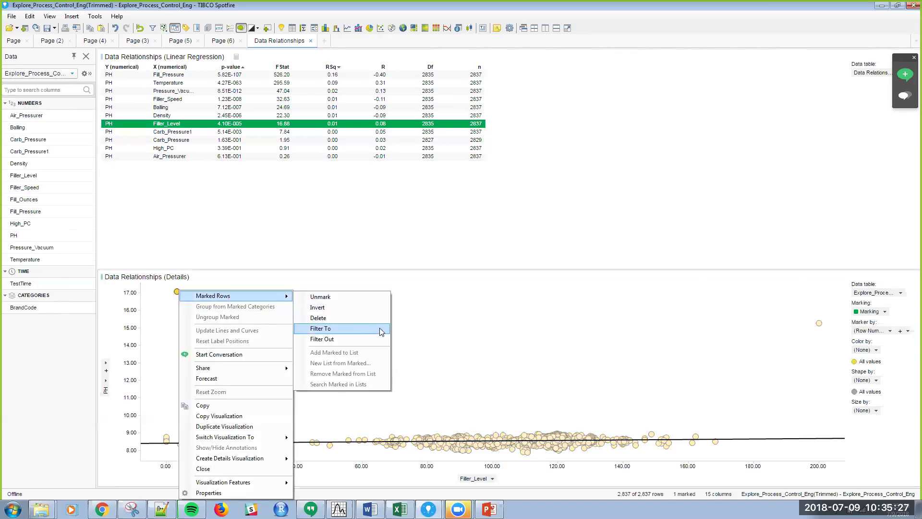
click(367, 340)
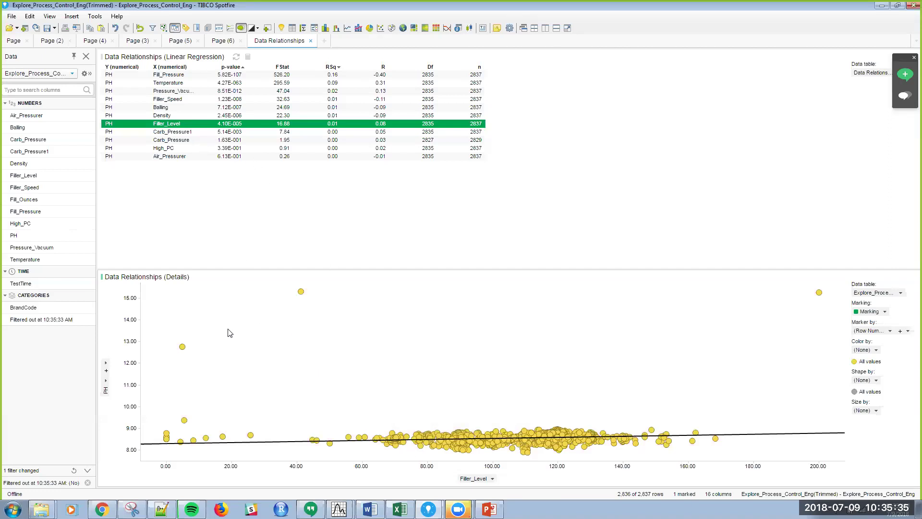
Mark the two high-PH outliers with low Filler_Level and examine them in the Pressure_Vacuum and Fill_Pressure detail plots
drag(157, 286, 373, 366)
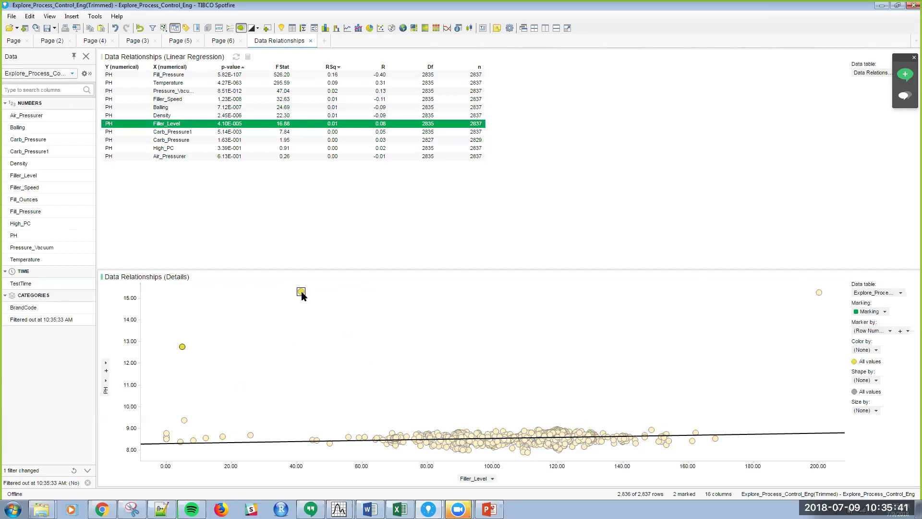
mouse_move(302, 293)
click(523, 157)
click(284, 92)
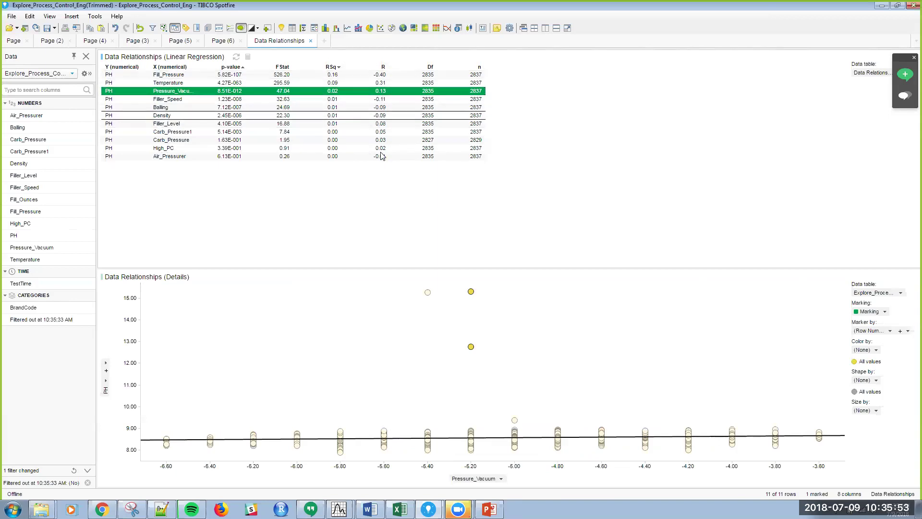
click(381, 76)
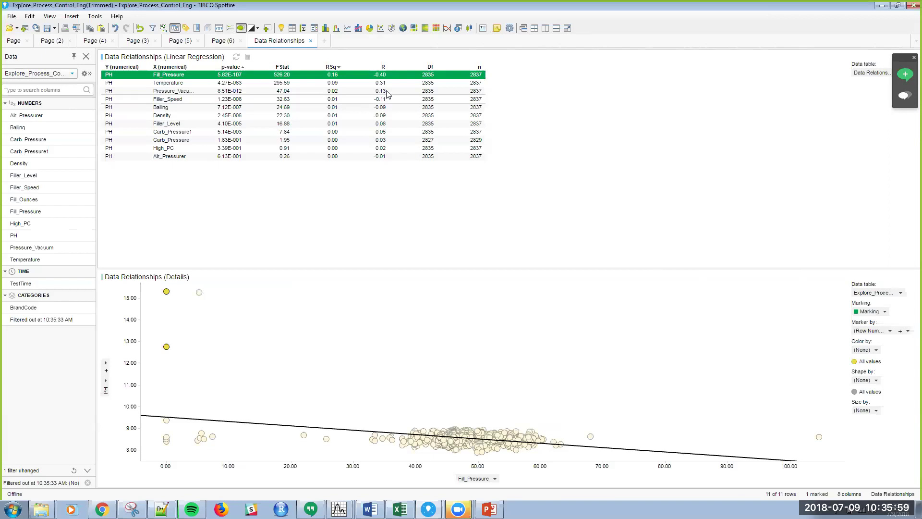
click(387, 92)
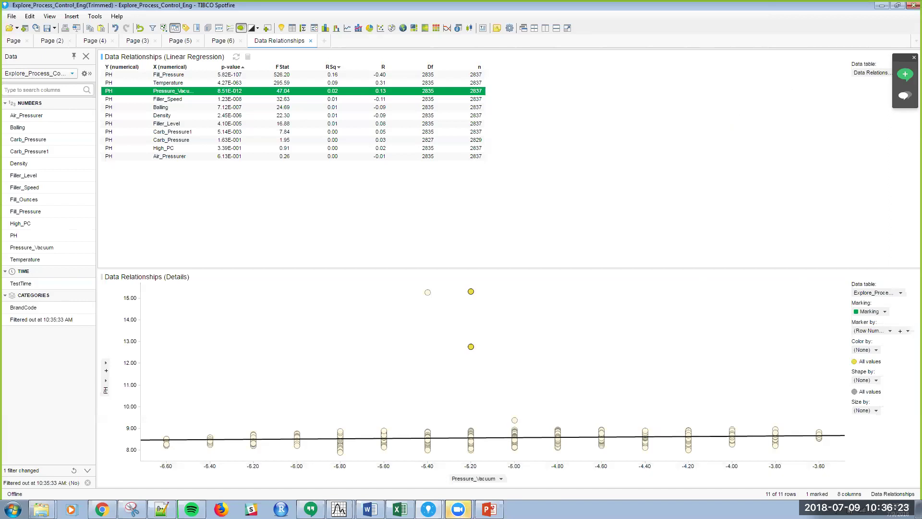
Switch to PowerPoint to show the Questions & Contact slide
click(489, 509)
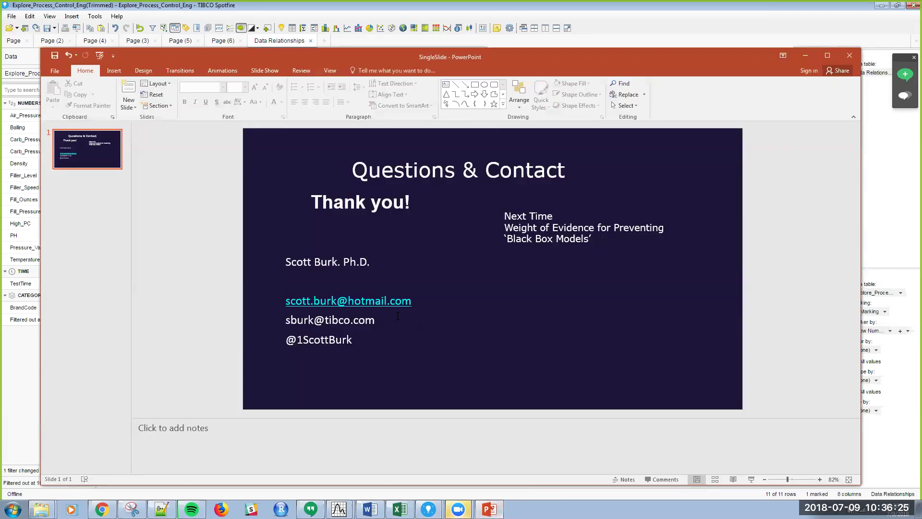